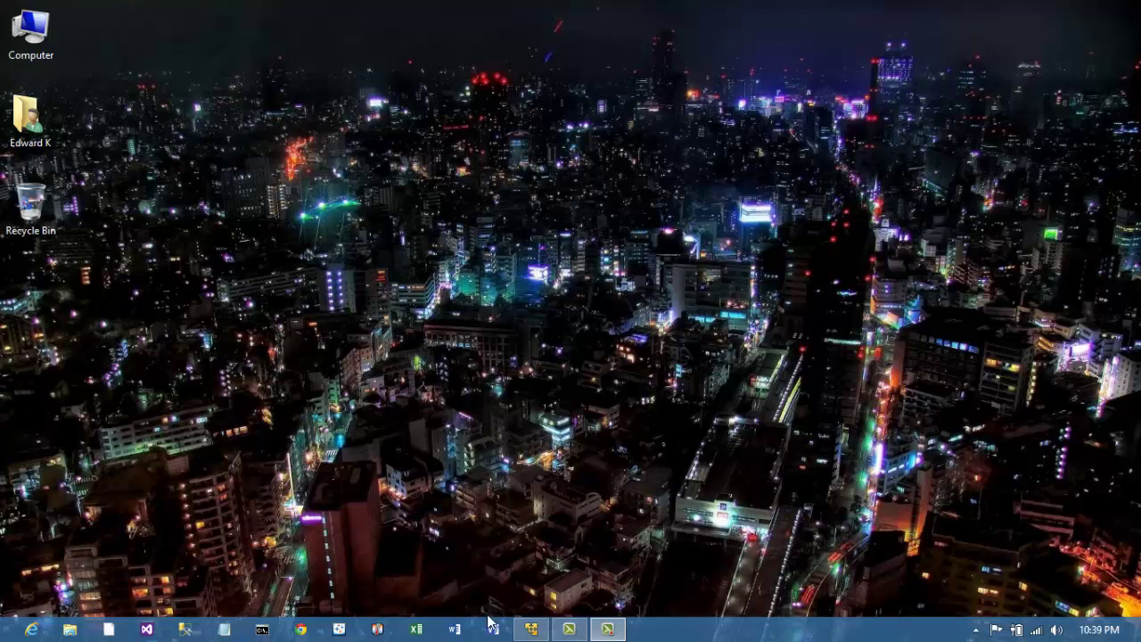
Create a blank workbook in Excel and rename its worksheet to Data.
left_click(416, 631)
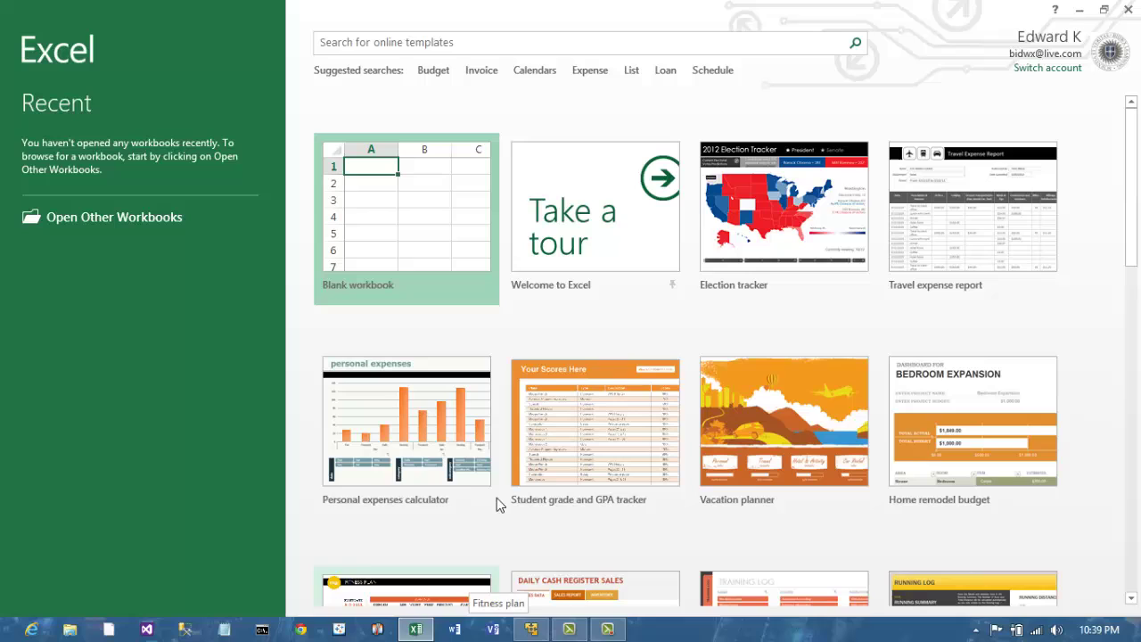
left_click(415, 216)
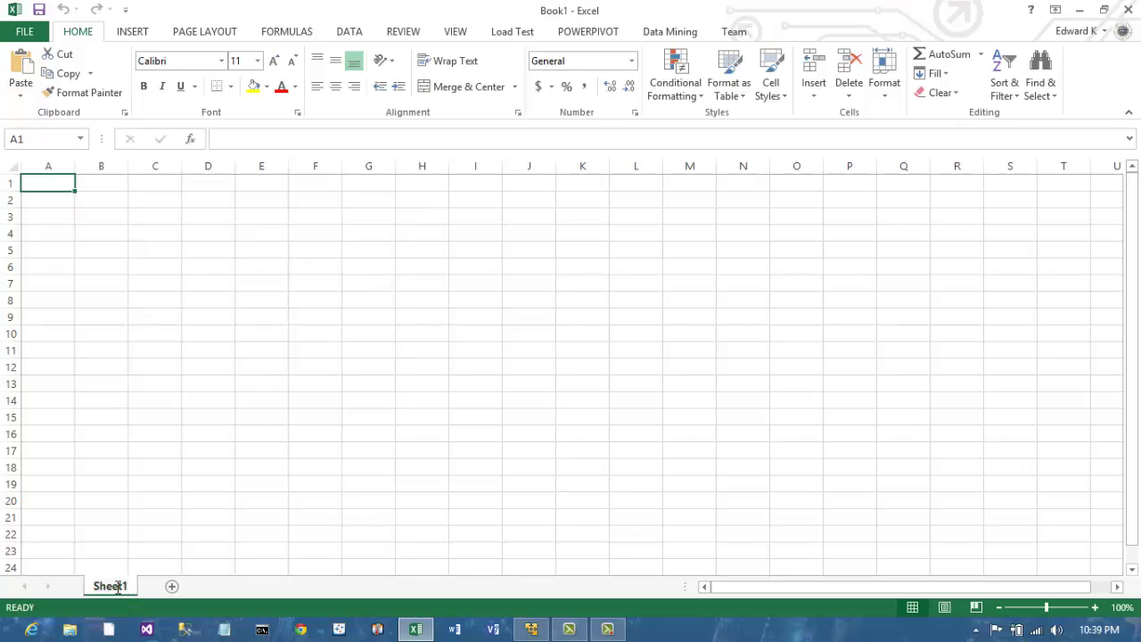
double_click(116, 589)
type("S")
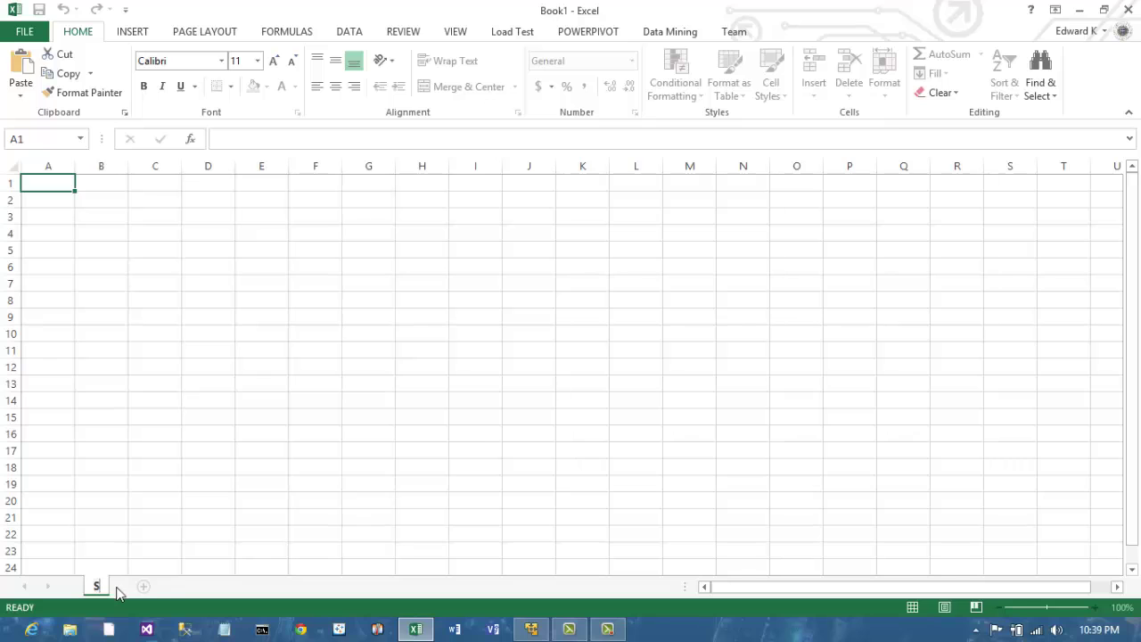
type("R")
key("BackSpace")
key("BackSpace")
type("Data")
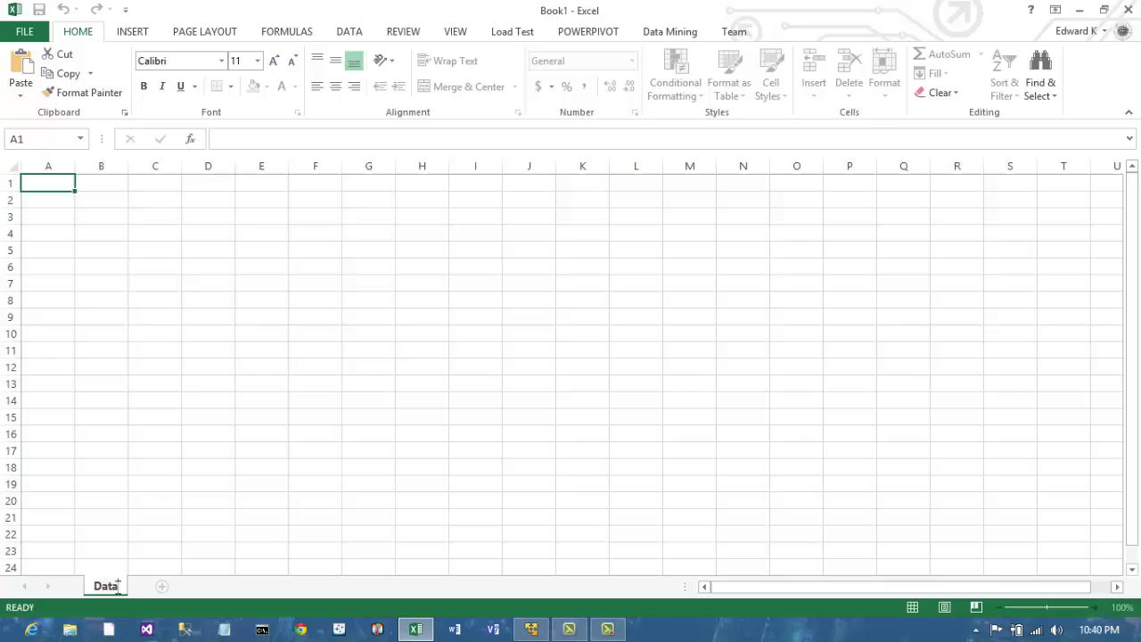
Enter the heading ID in cell A1 and number the rows below it with 1 in A2 and 2 in A3.
left_click(52, 182)
double_click(52, 183)
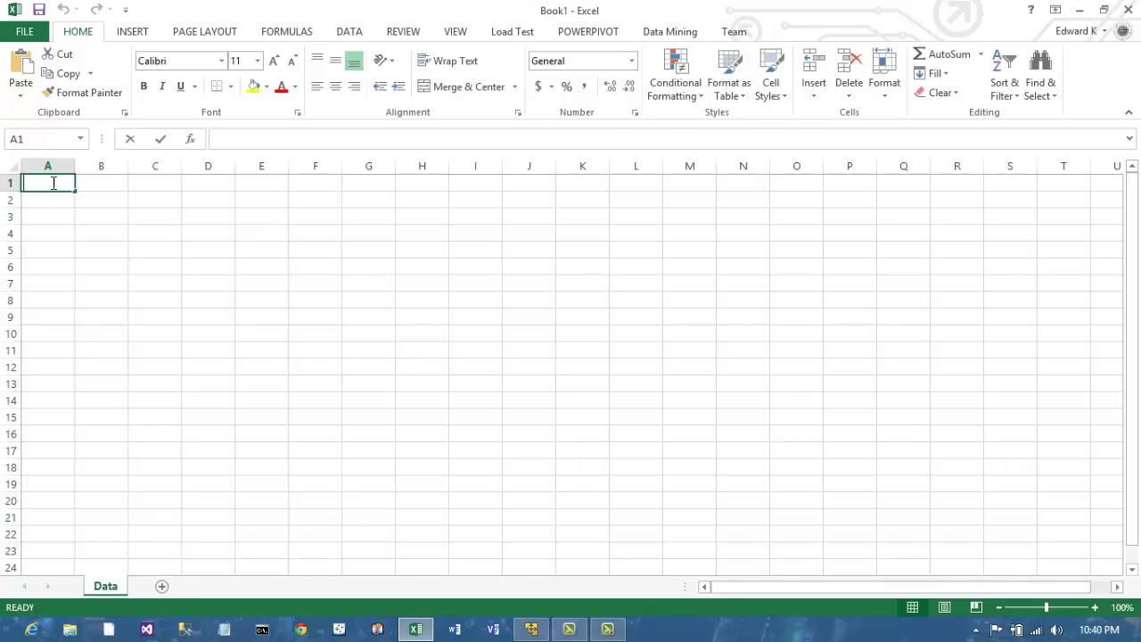
type("ID")
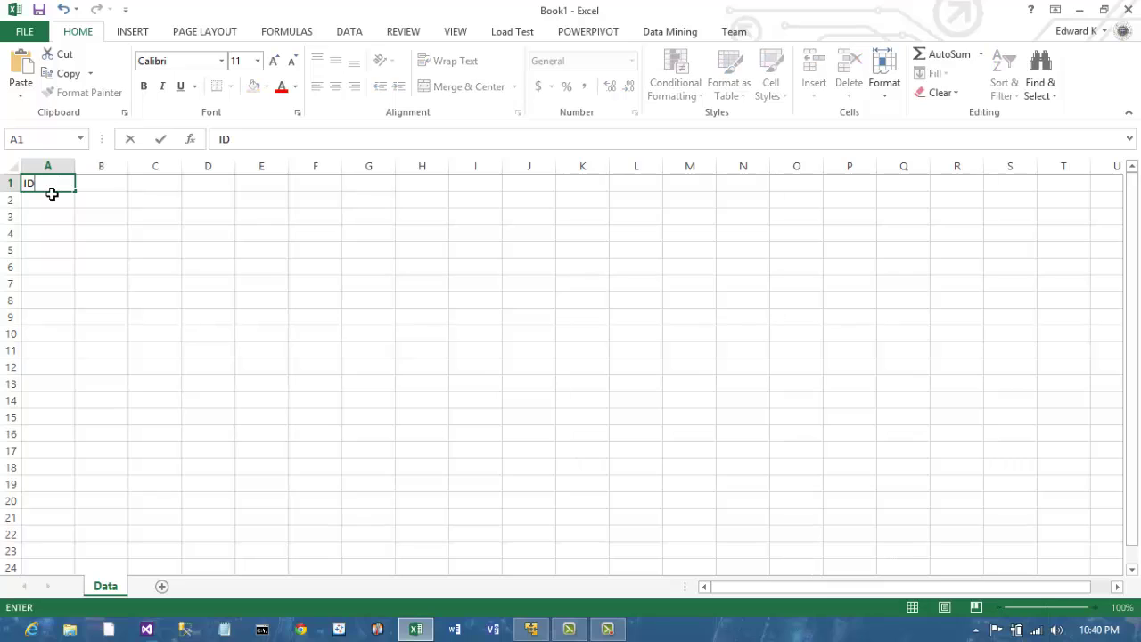
key("Return")
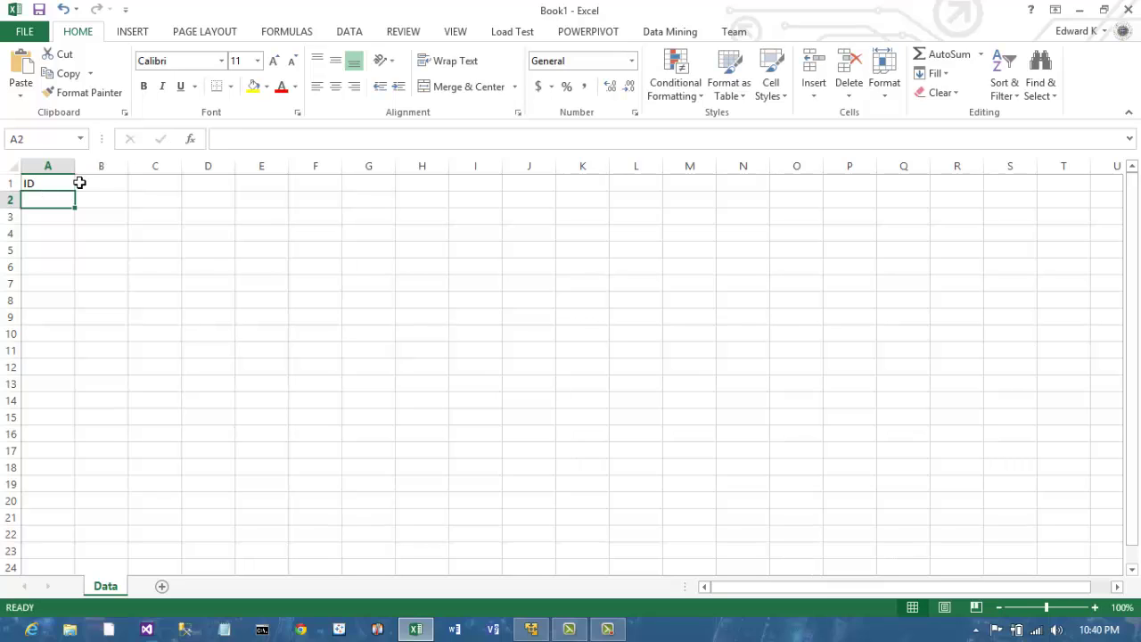
type("1")
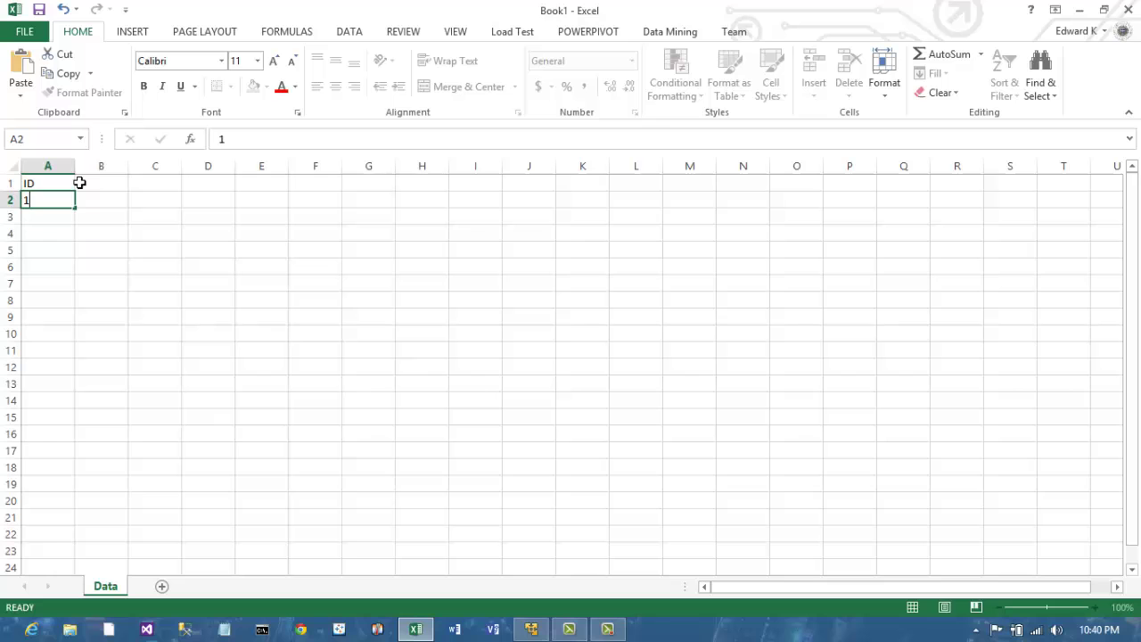
key("Return")
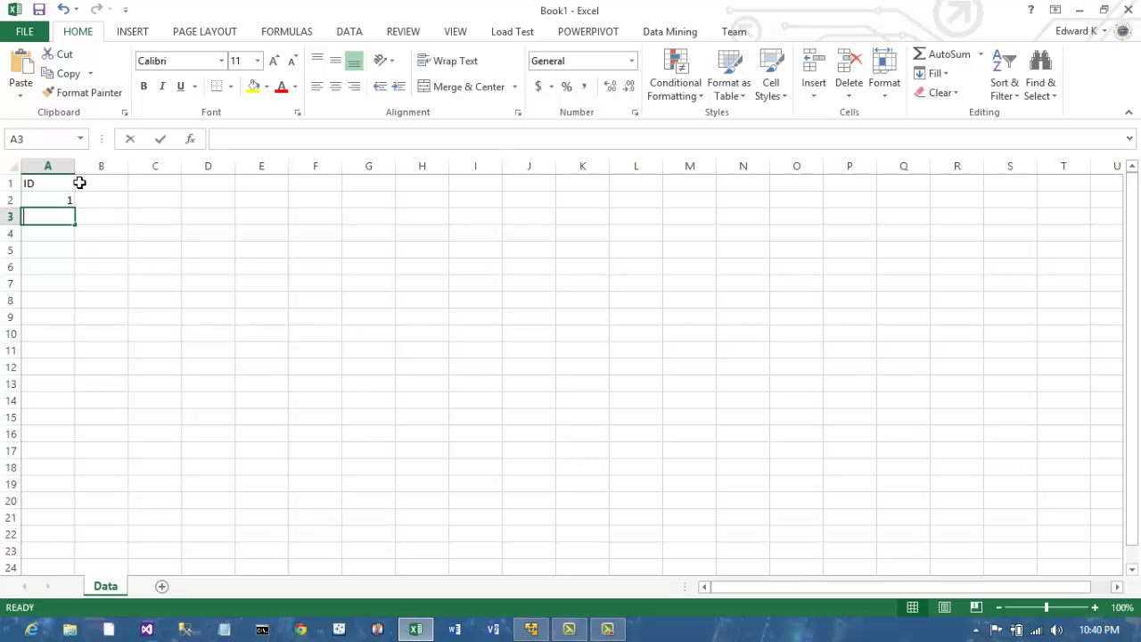
type("2")
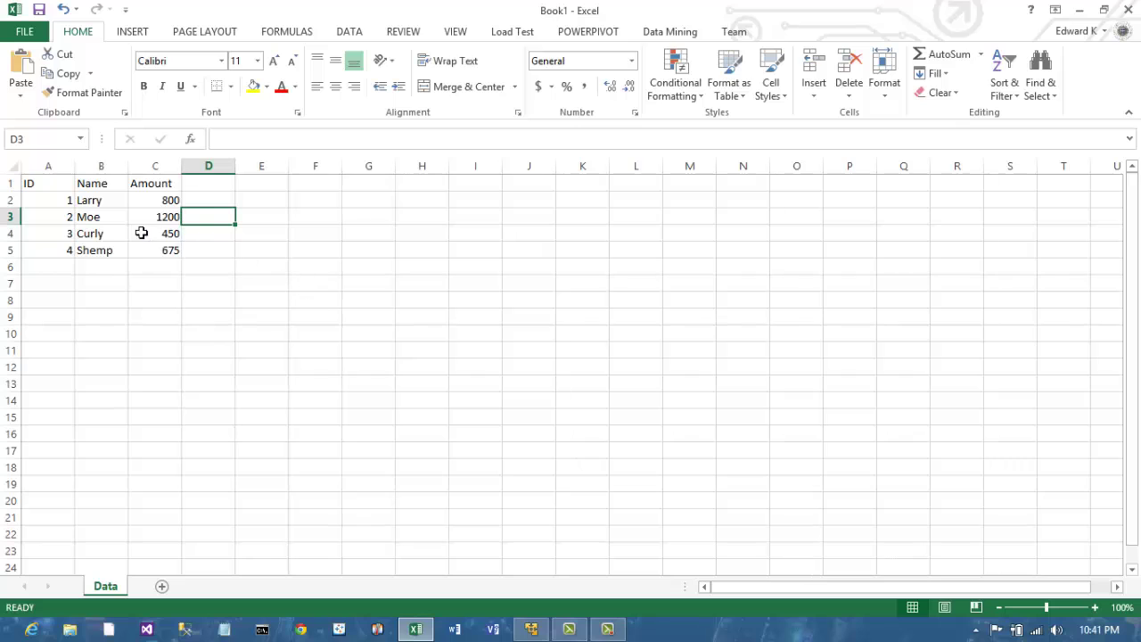
Add the range A1:C5 to the PowerPivot data model as a table with headers.
left_click(104, 216)
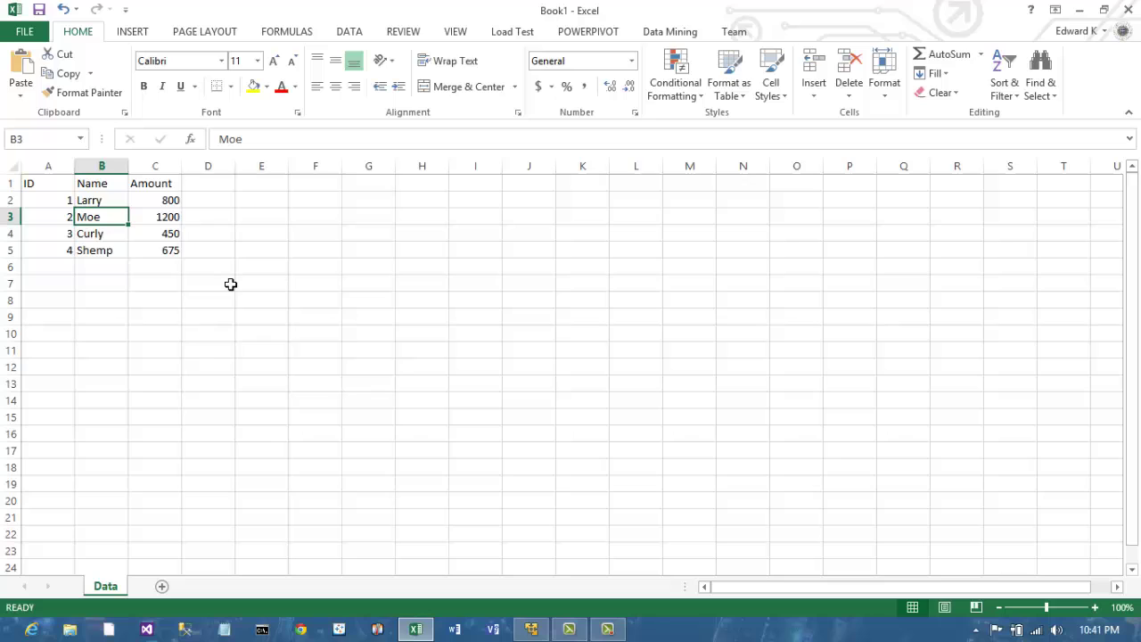
left_click(572, 33)
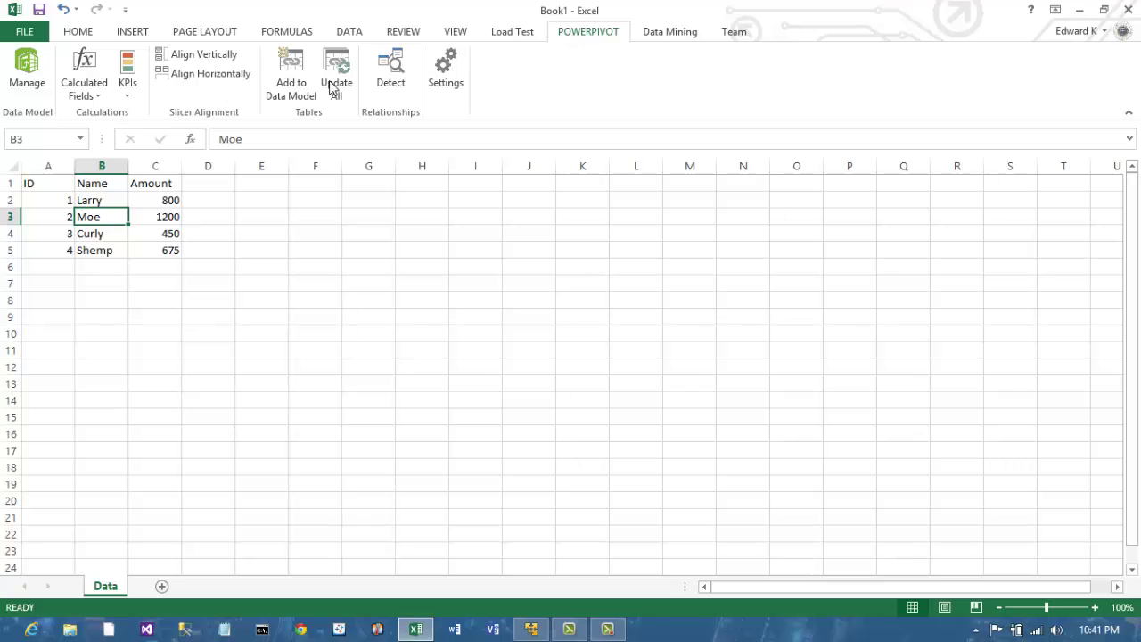
left_click(299, 90)
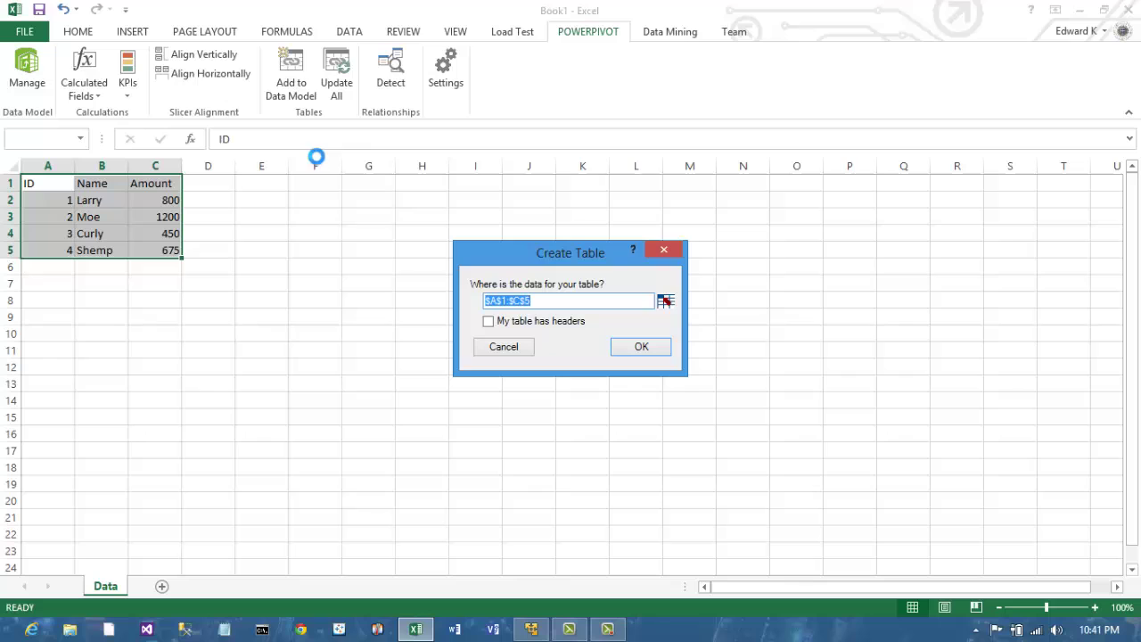
left_click(490, 322)
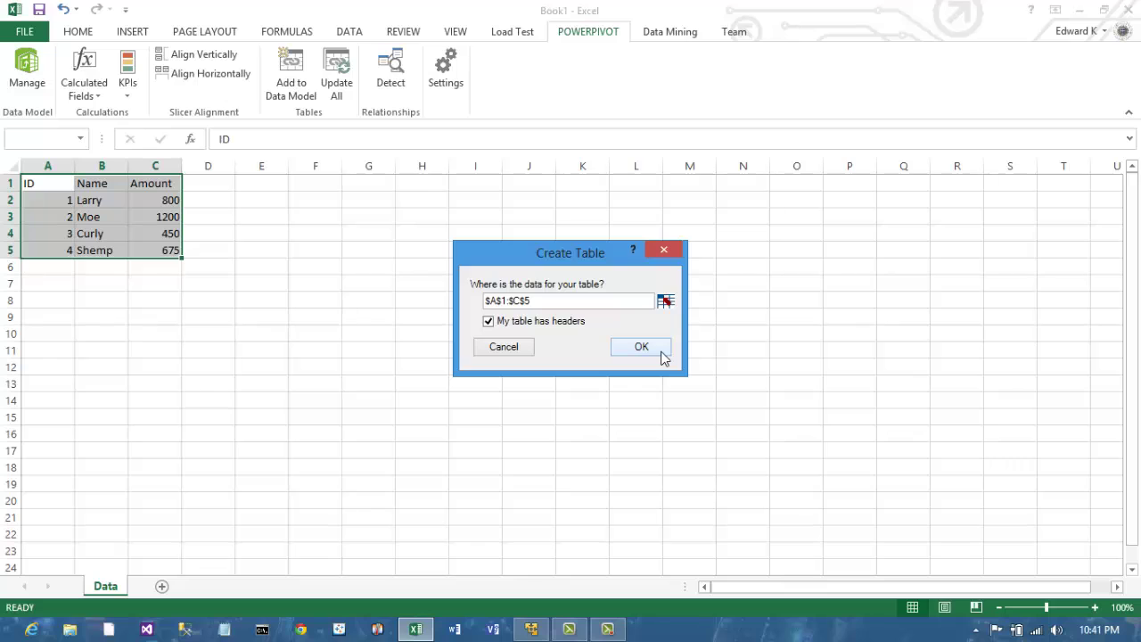
left_click(661, 353)
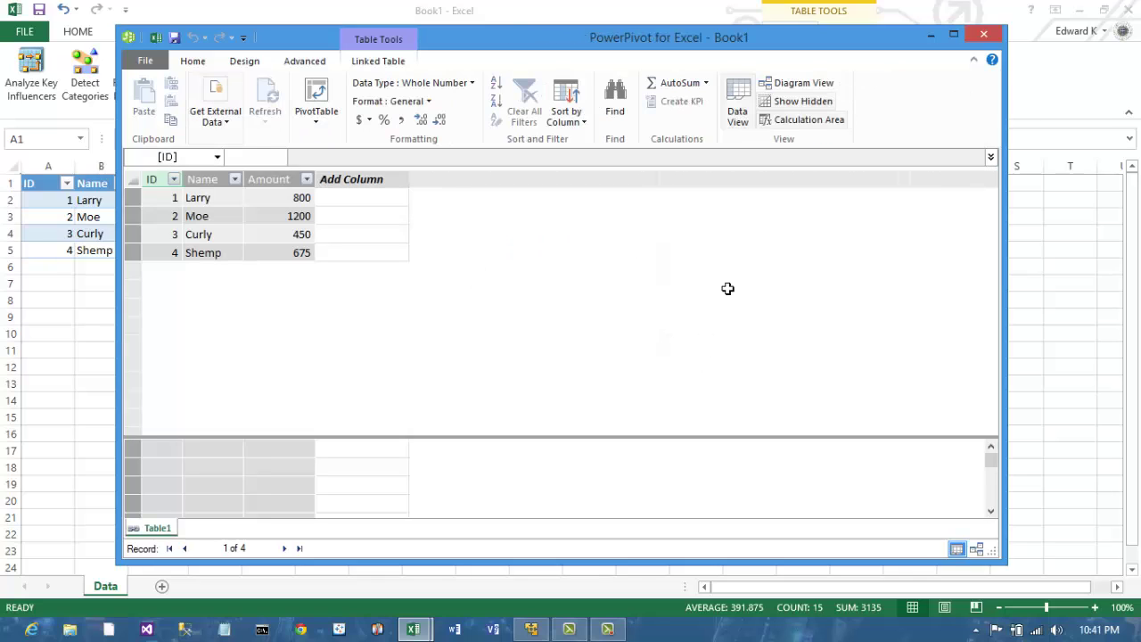
Show the data model in Diagram View and rename Table1 to Sales.
left_click(790, 90)
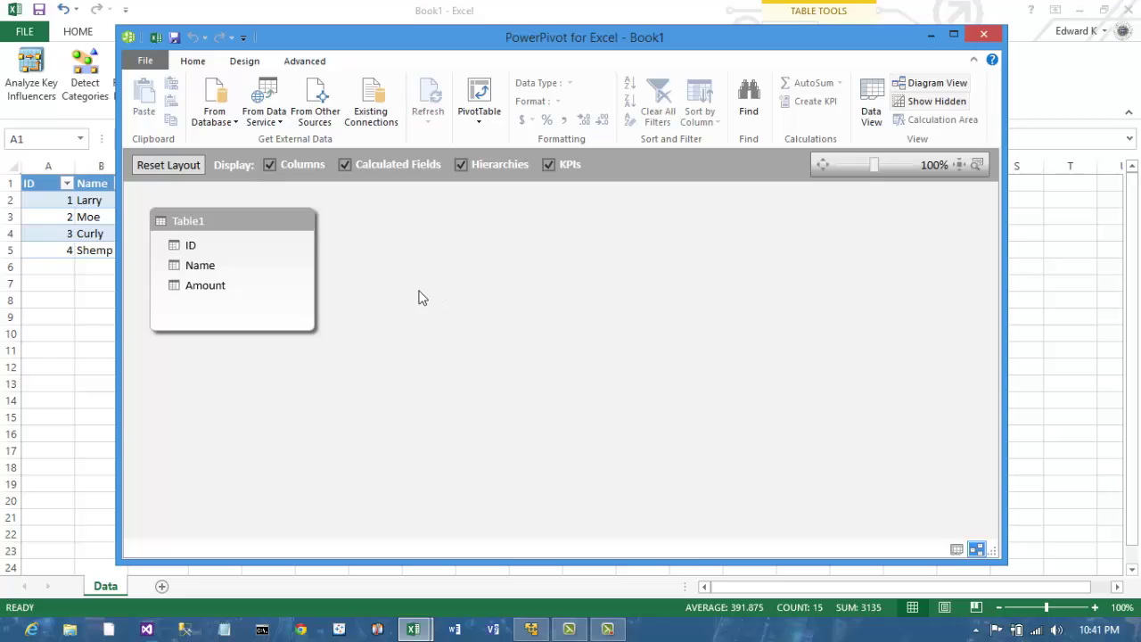
mouse_move(231, 230)
double_click(197, 220)
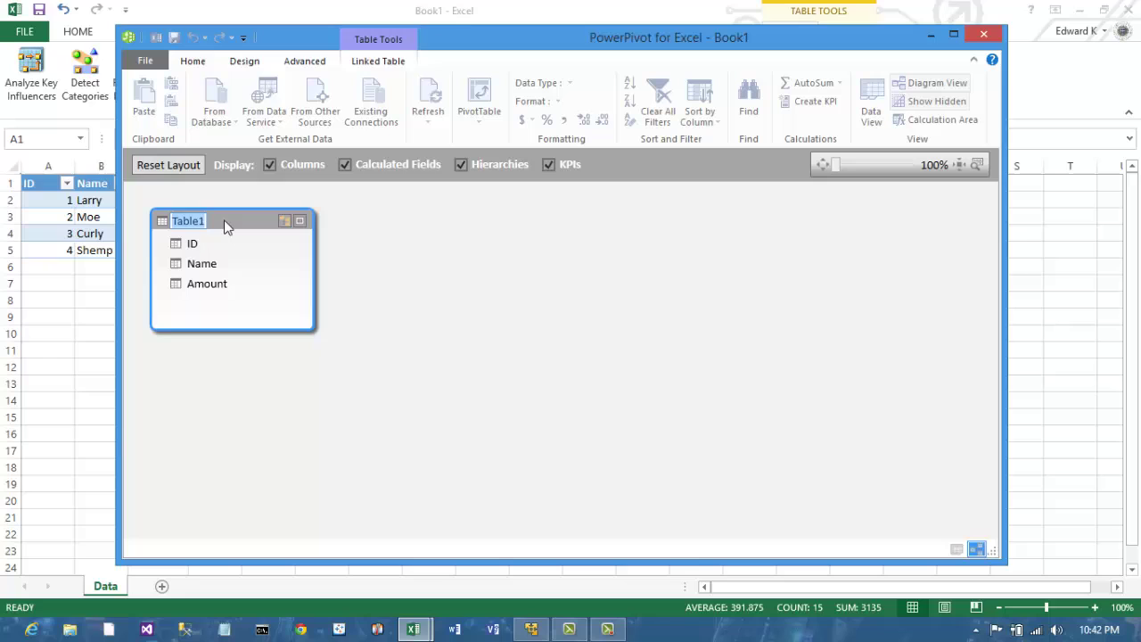
type("Sales")
key("Return")
Return to the Excel workbook and rename its table Table1 to Sales in the Name Manager.
left_click(157, 14)
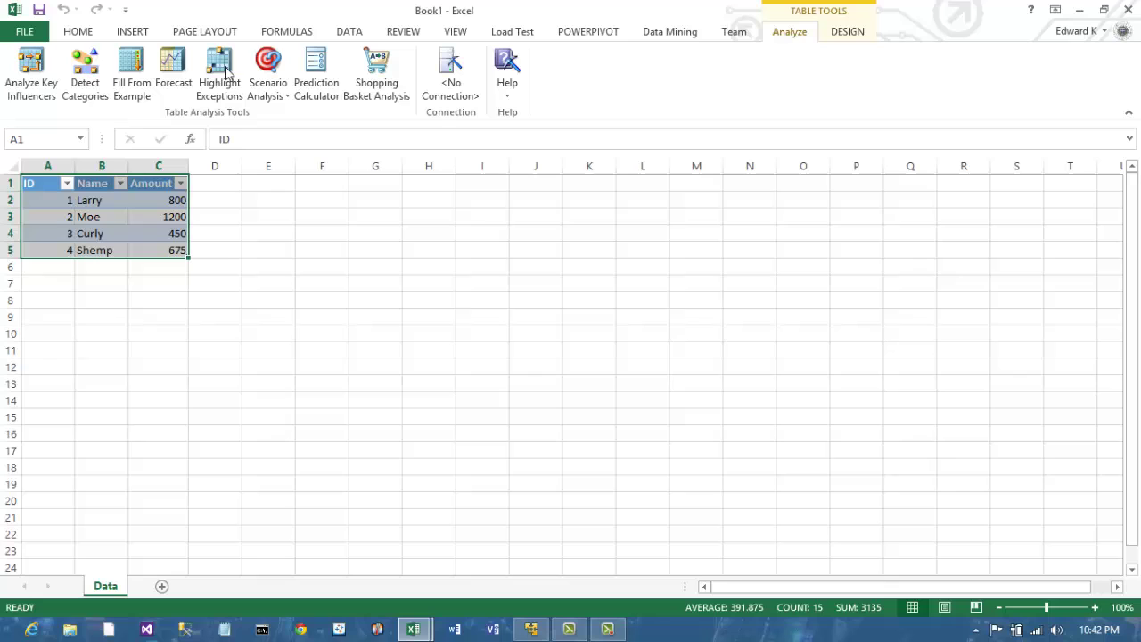
left_click(289, 34)
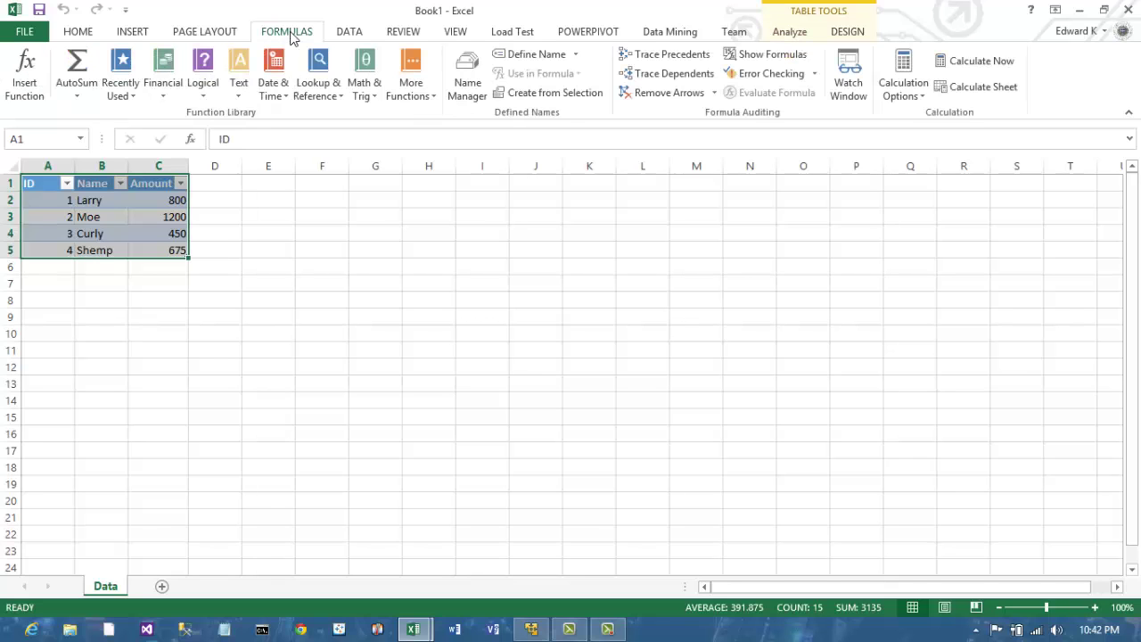
left_click(468, 83)
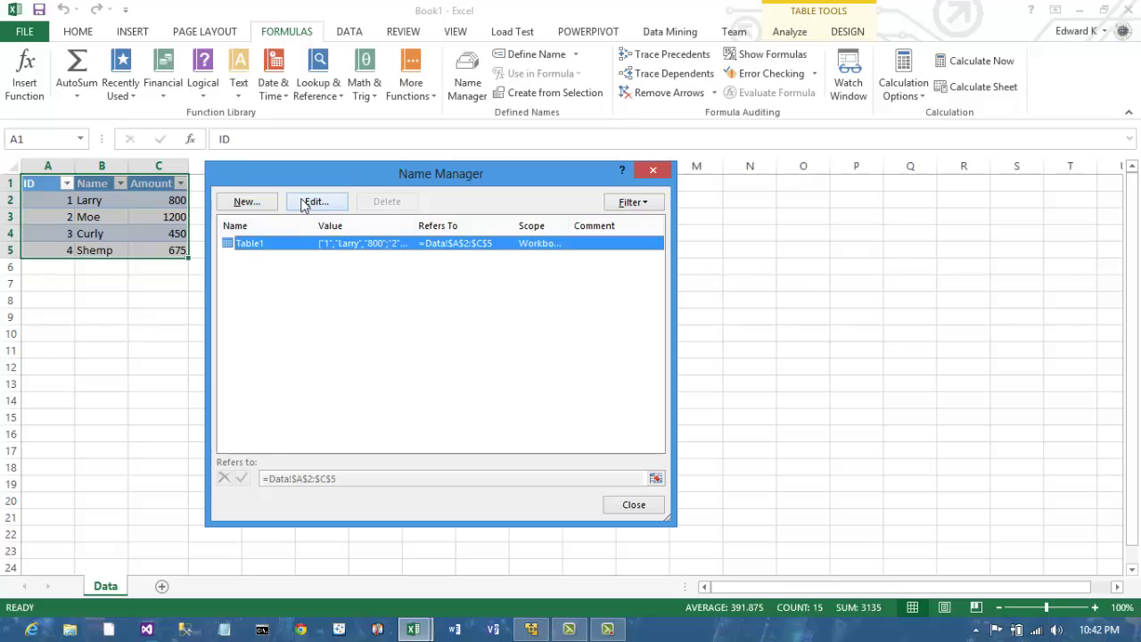
left_click(336, 204)
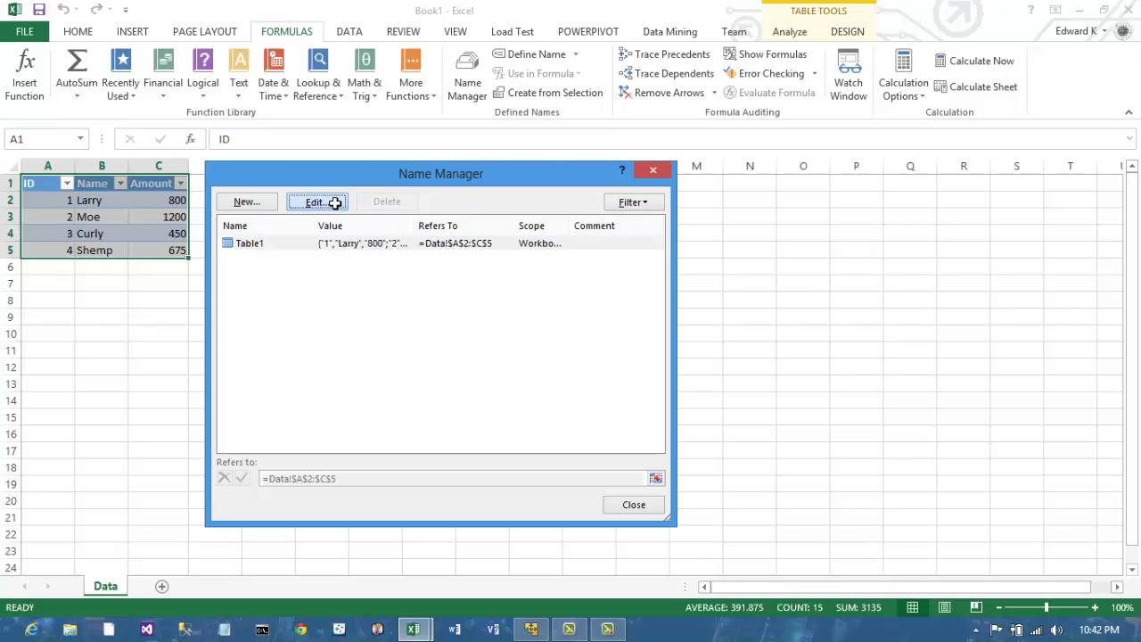
type("Sales")
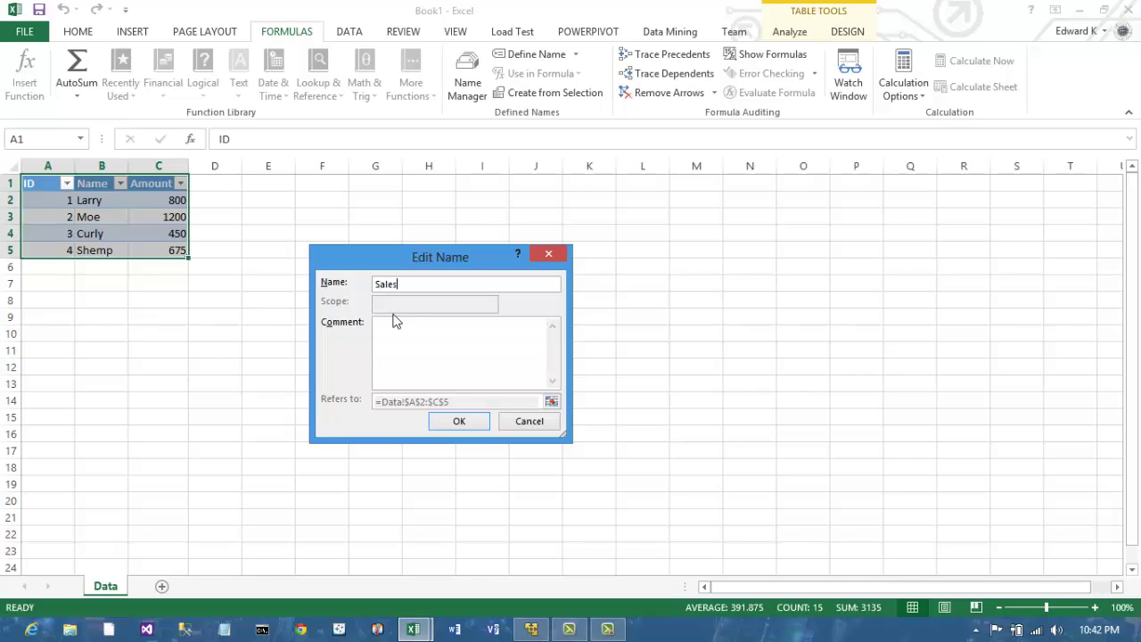
left_click(459, 422)
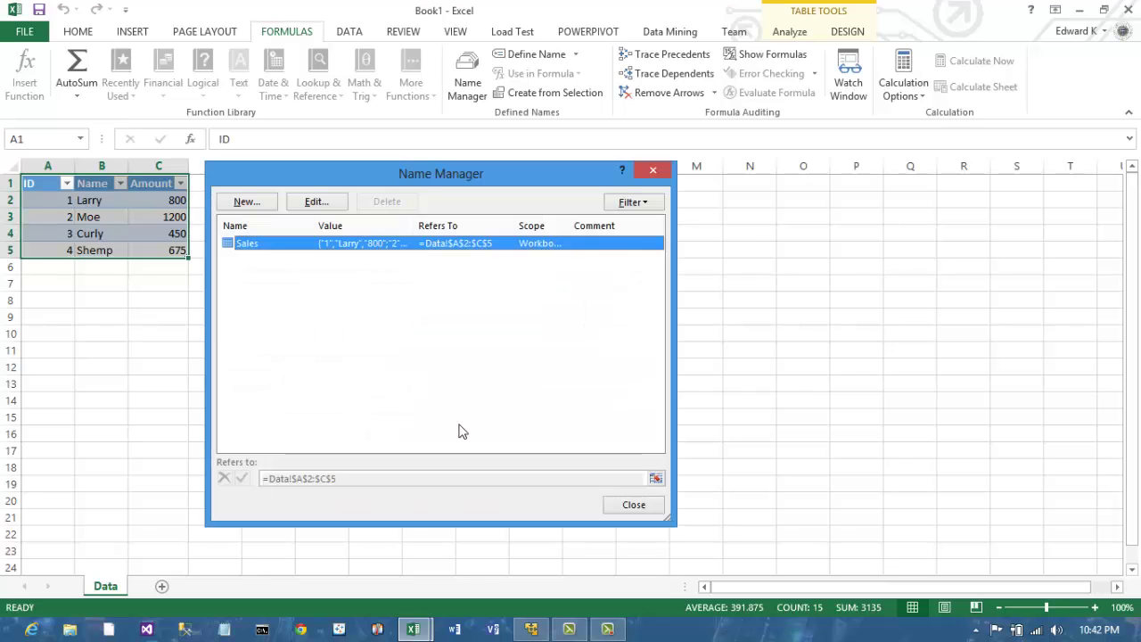
left_click(633, 506)
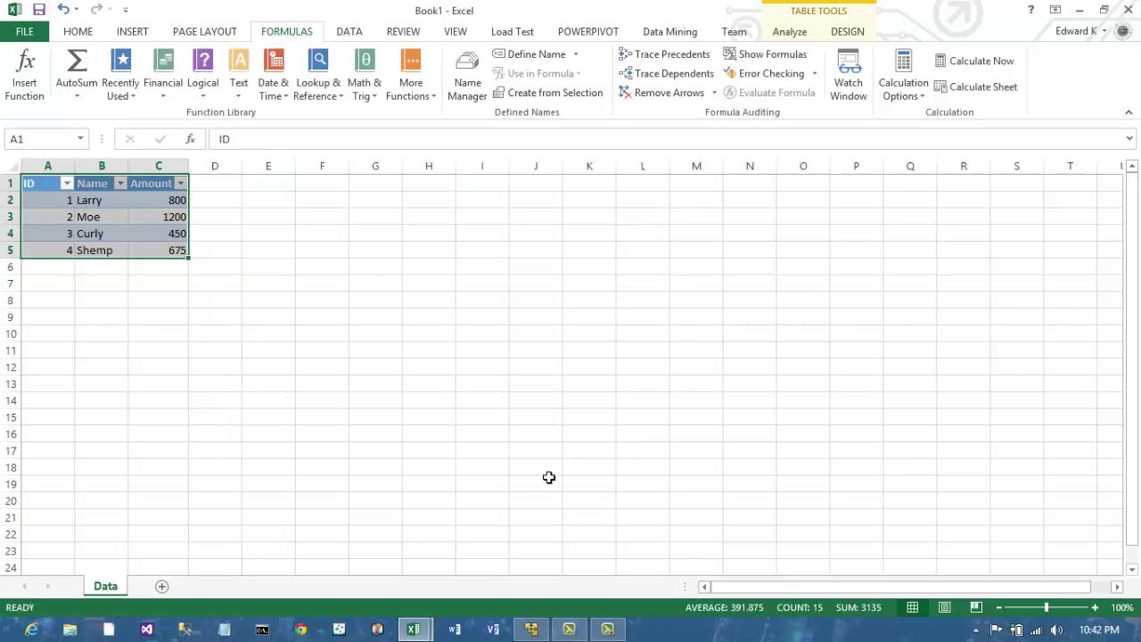
Insert a PivotChart from the PowerPivot data model on a new worksheet and move it to about F5:M19.
left_click(595, 34)
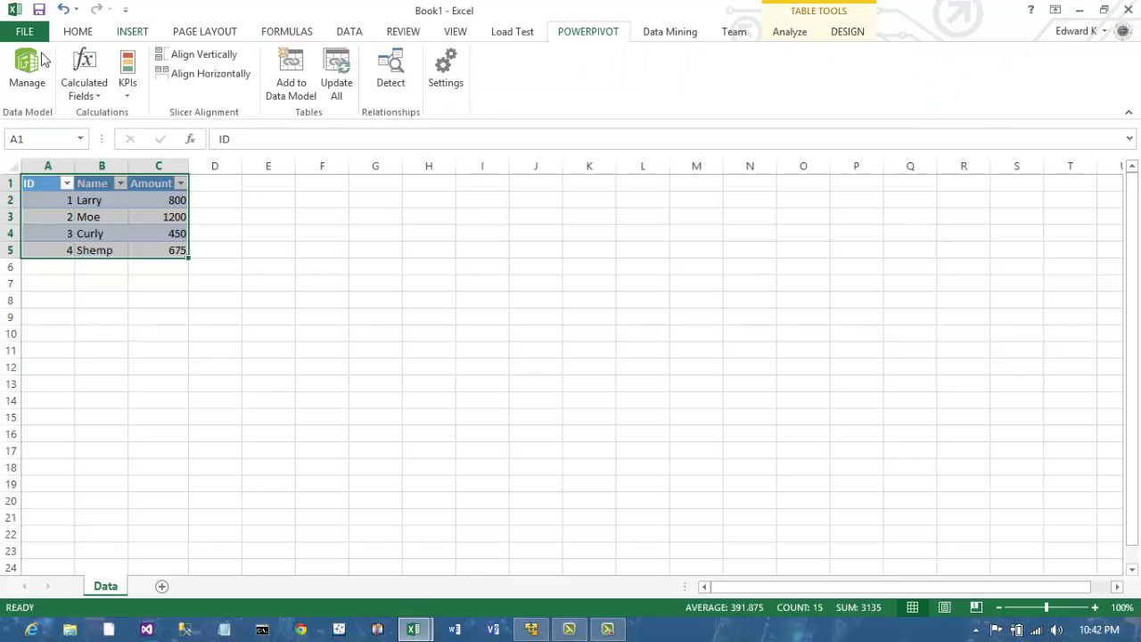
left_click(25, 78)
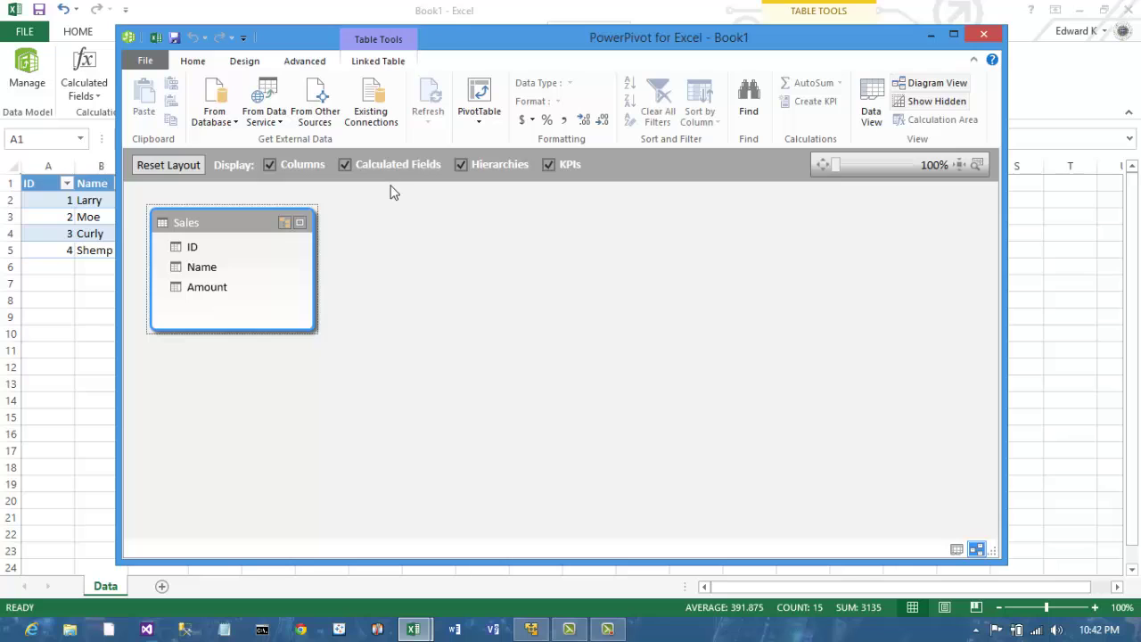
left_click(478, 124)
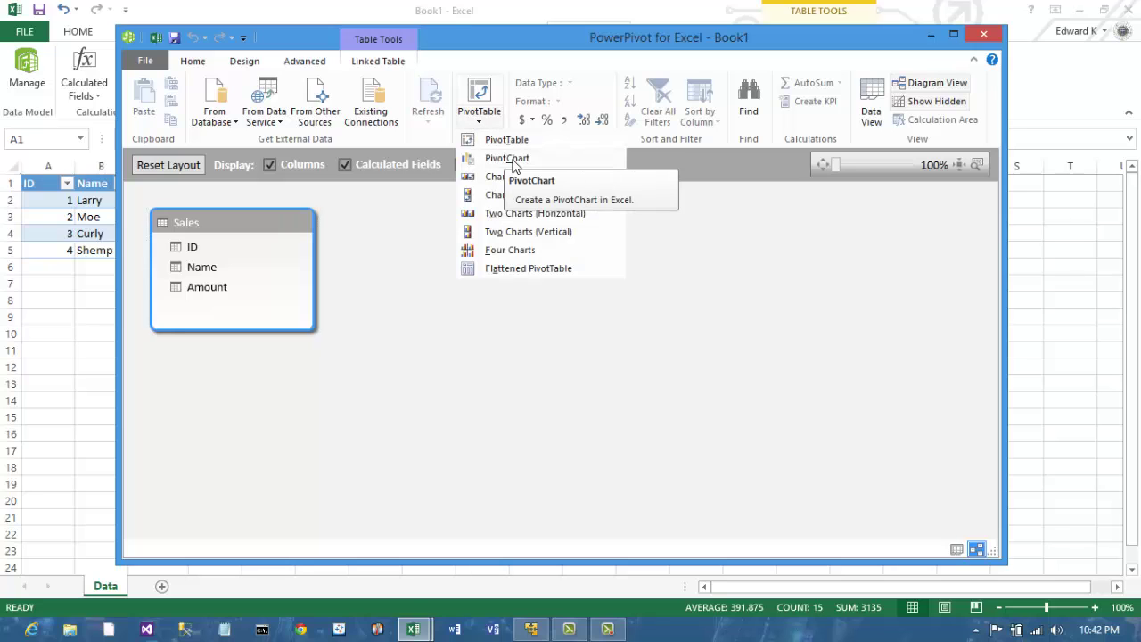
left_click(542, 161)
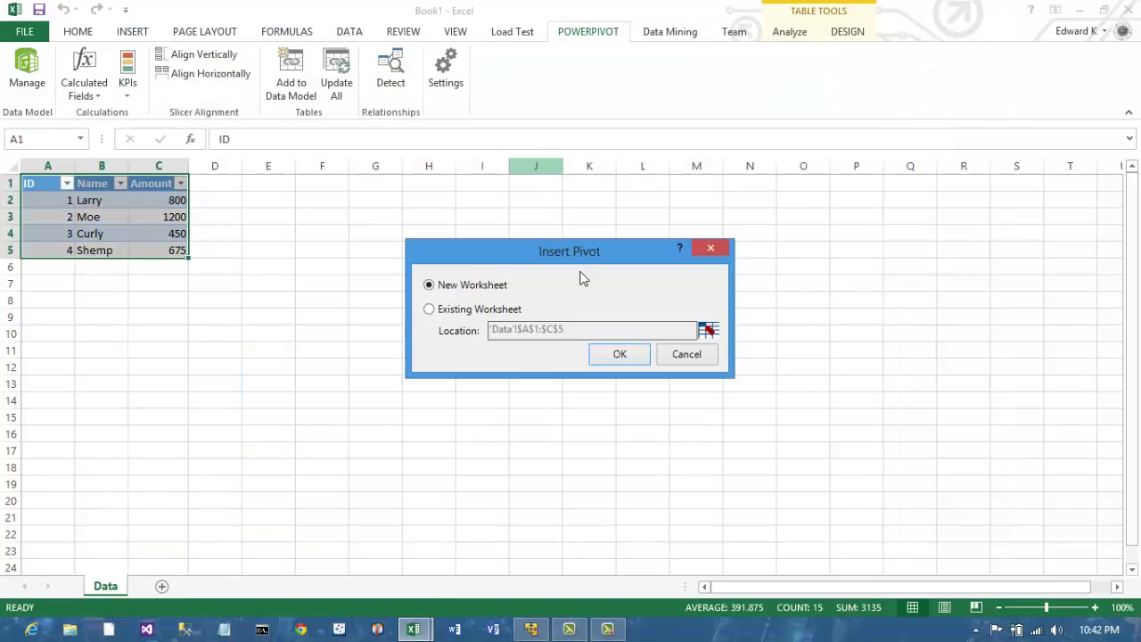
left_click(620, 354)
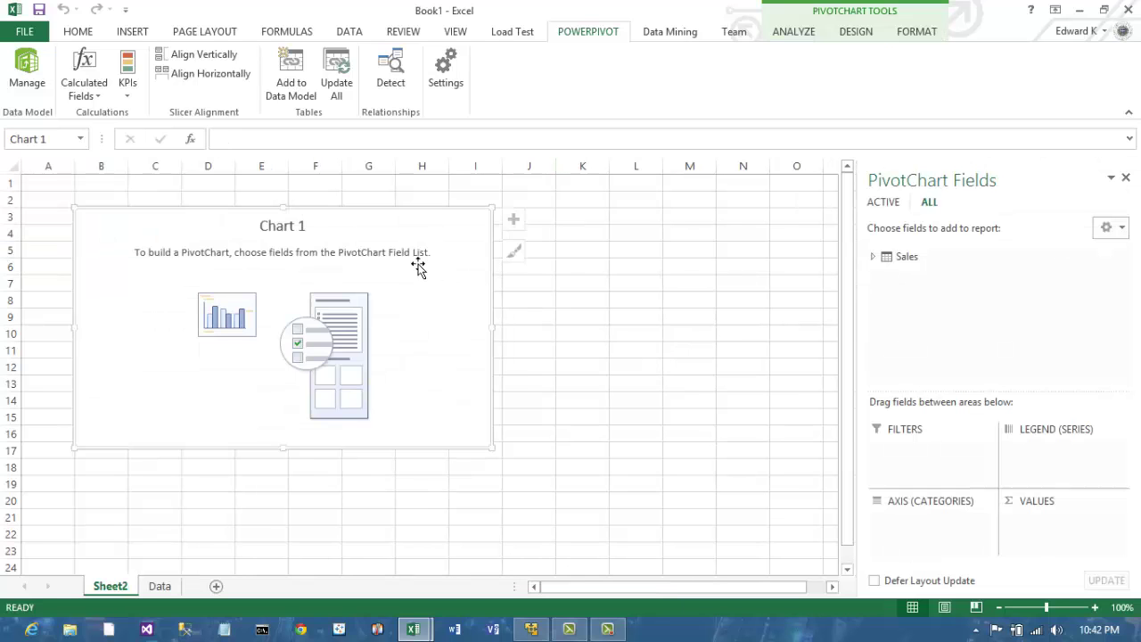
mouse_move(419, 267)
left_mouse_down()
mouse_move(585, 316)
mouse_move(648, 318)
mouse_move(656, 298)
left_mouse_up()
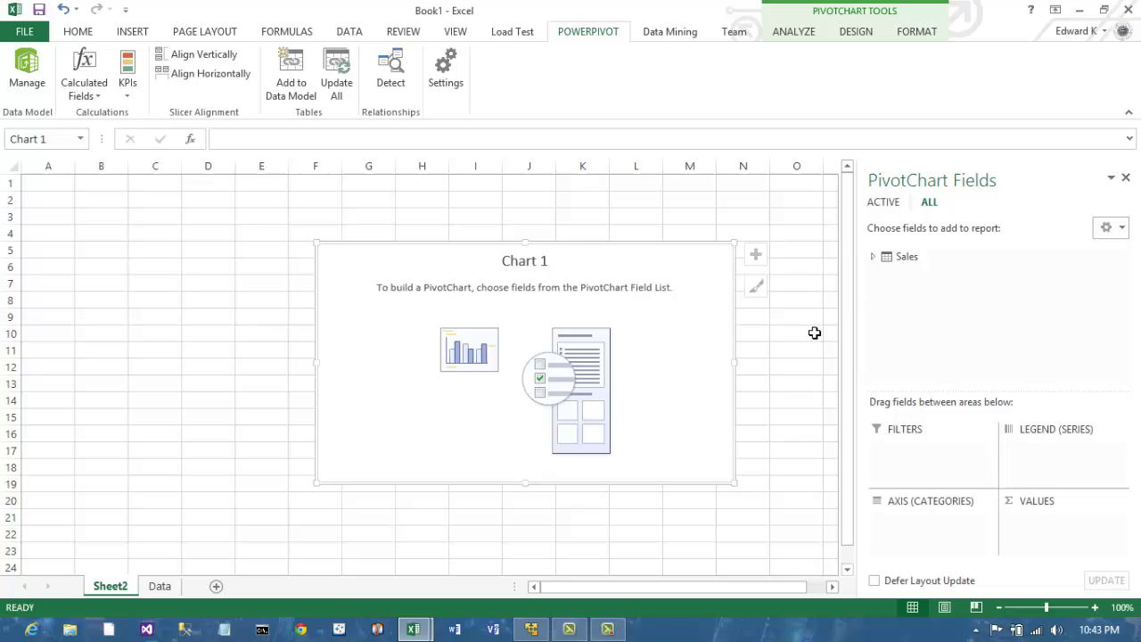
Add the Sales table's Amount field to the PivotChart's values and Name to its axis categories.
left_click(873, 258)
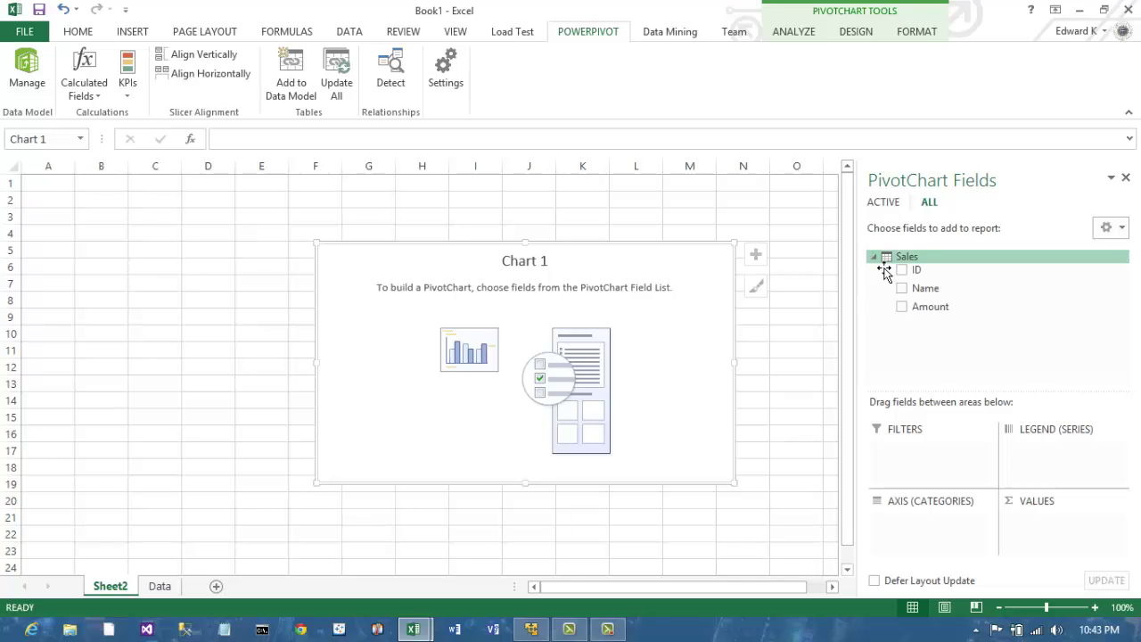
left_click_drag(930, 307, 1048, 512)
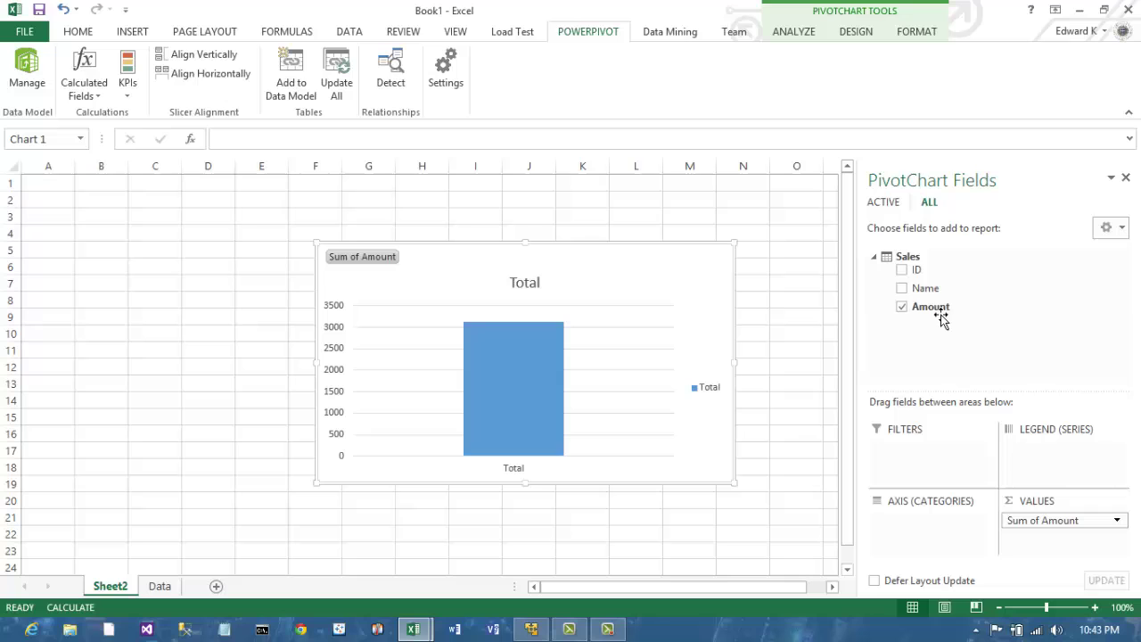
left_click_drag(932, 295, 910, 522)
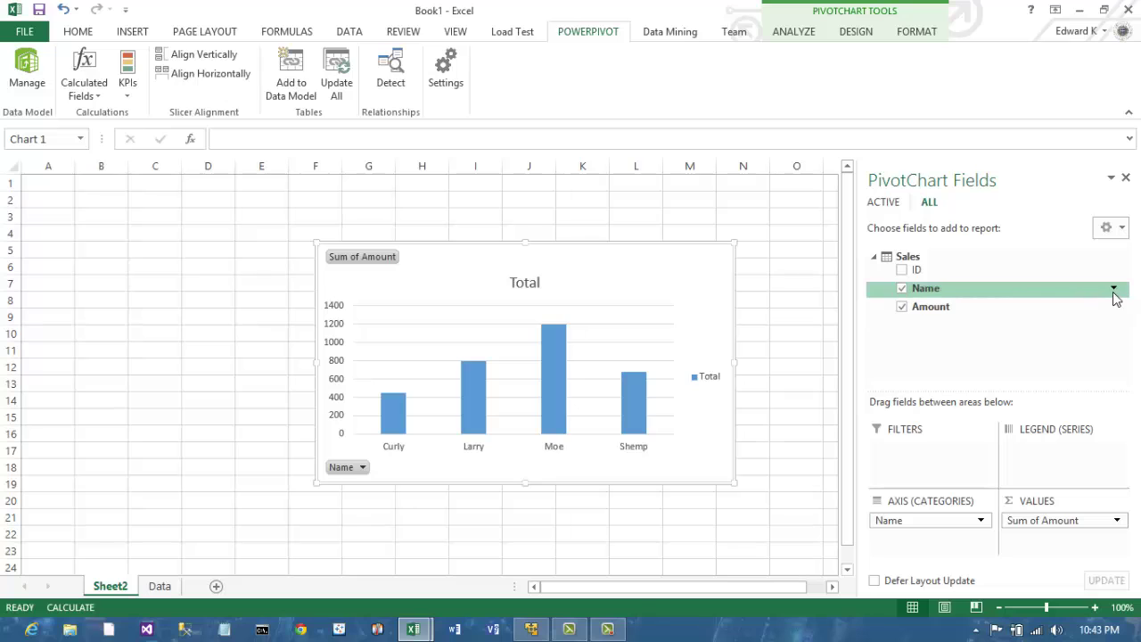
Sort the PivotChart's Name field in descending order by Sum of Amount.
left_click(1114, 291)
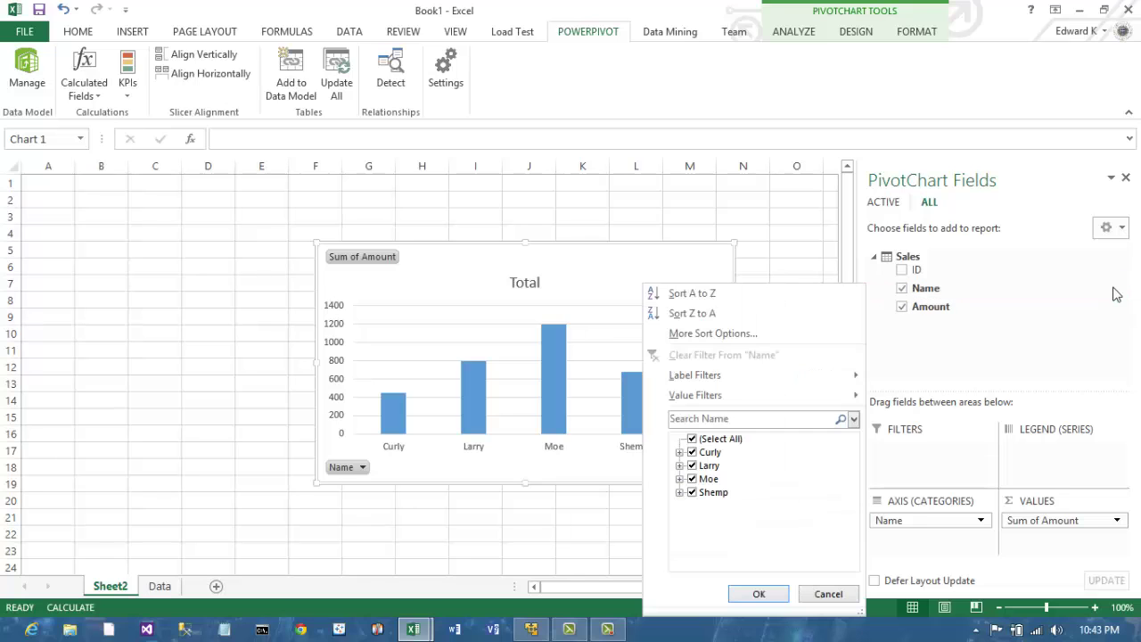
left_click(753, 333)
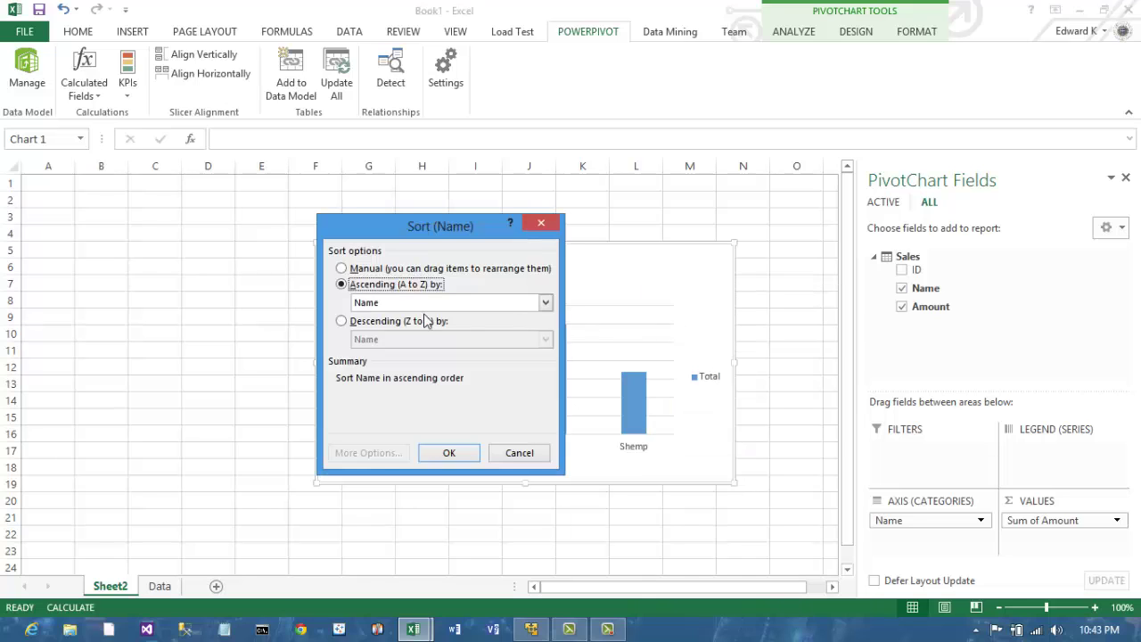
left_click(340, 321)
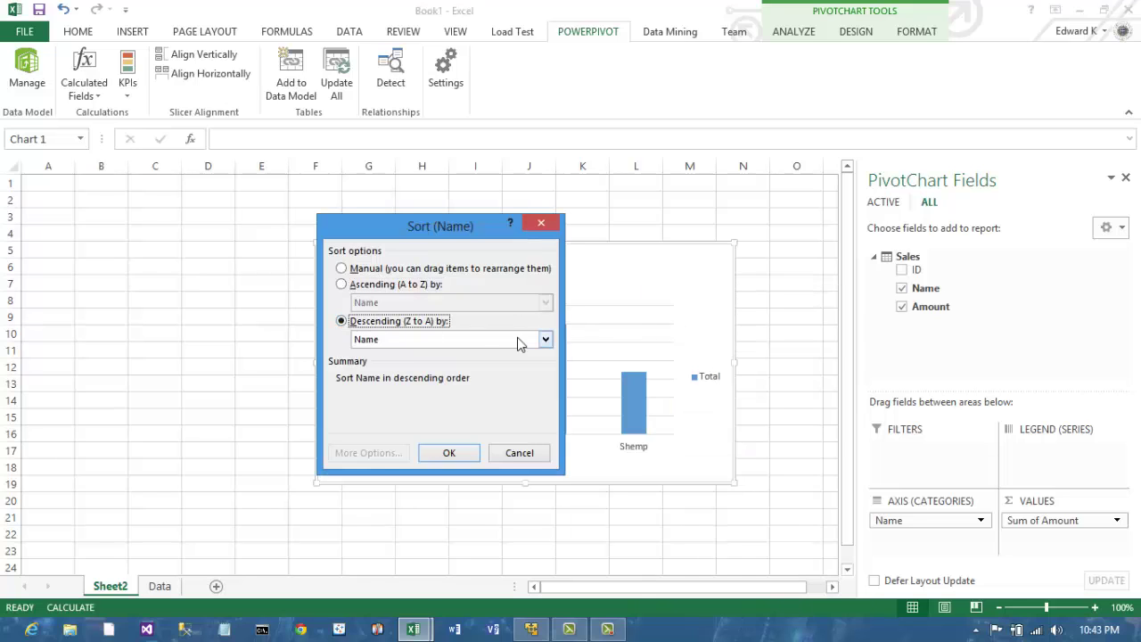
left_click(545, 339)
left_click(397, 366)
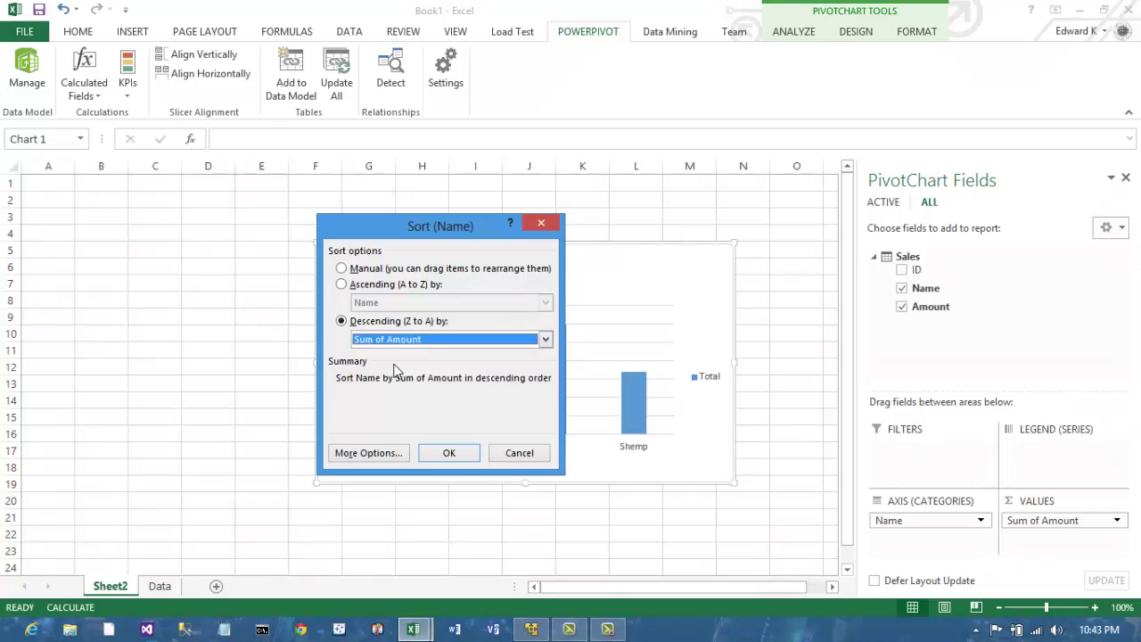
left_click(449, 453)
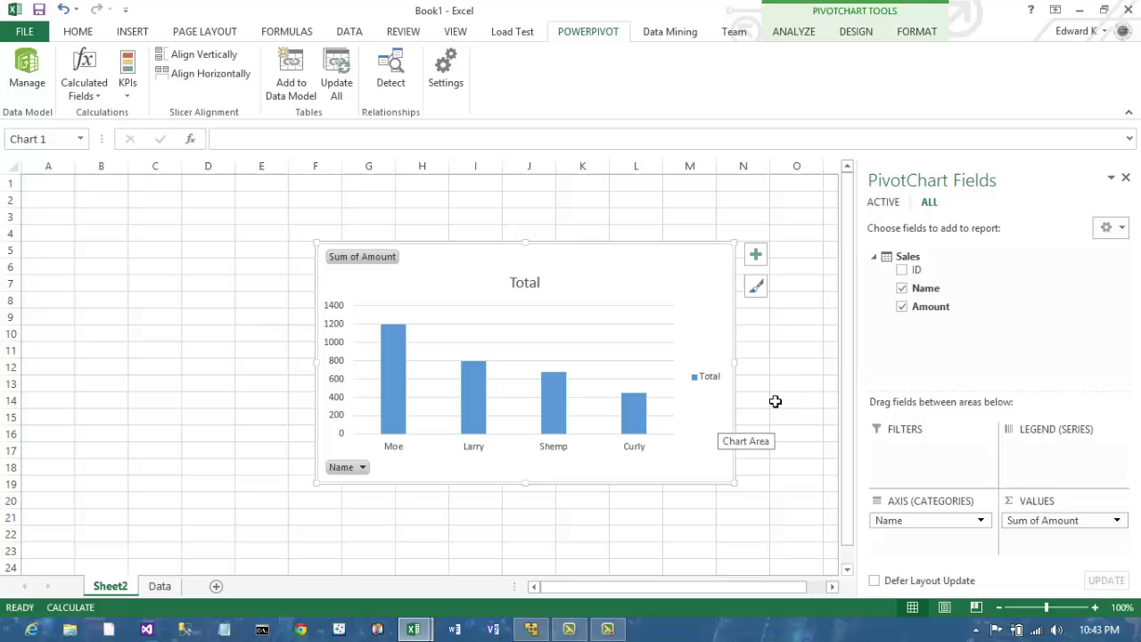
Add a slicer for the Name field, place it beside the chart at about C5, and shorten it to fit its entries.
right_click(939, 292)
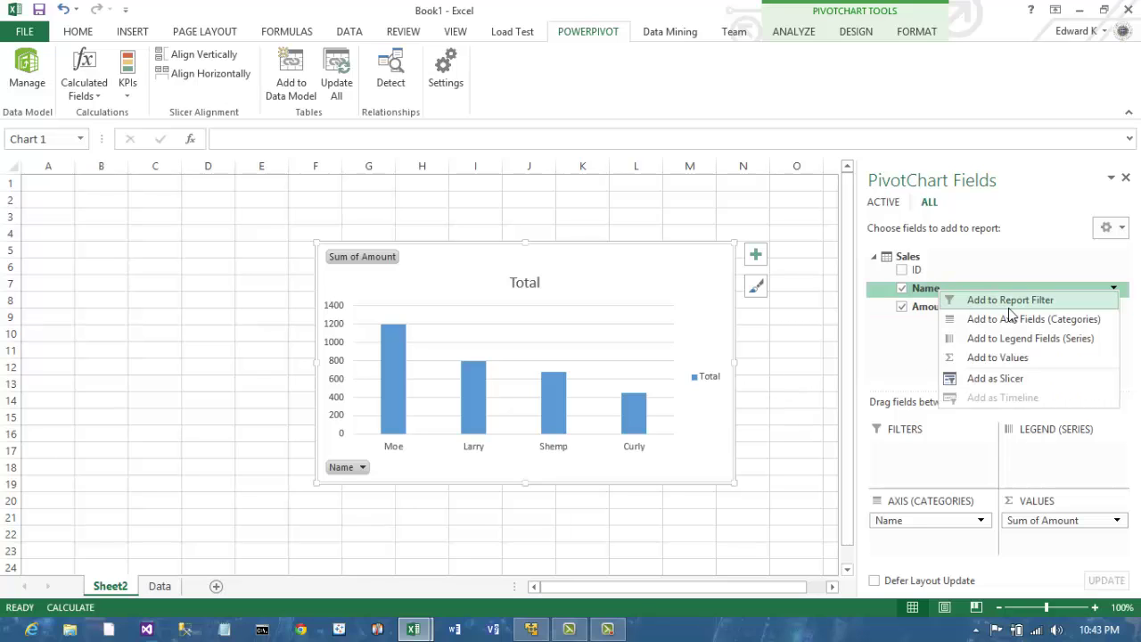
left_click(1038, 378)
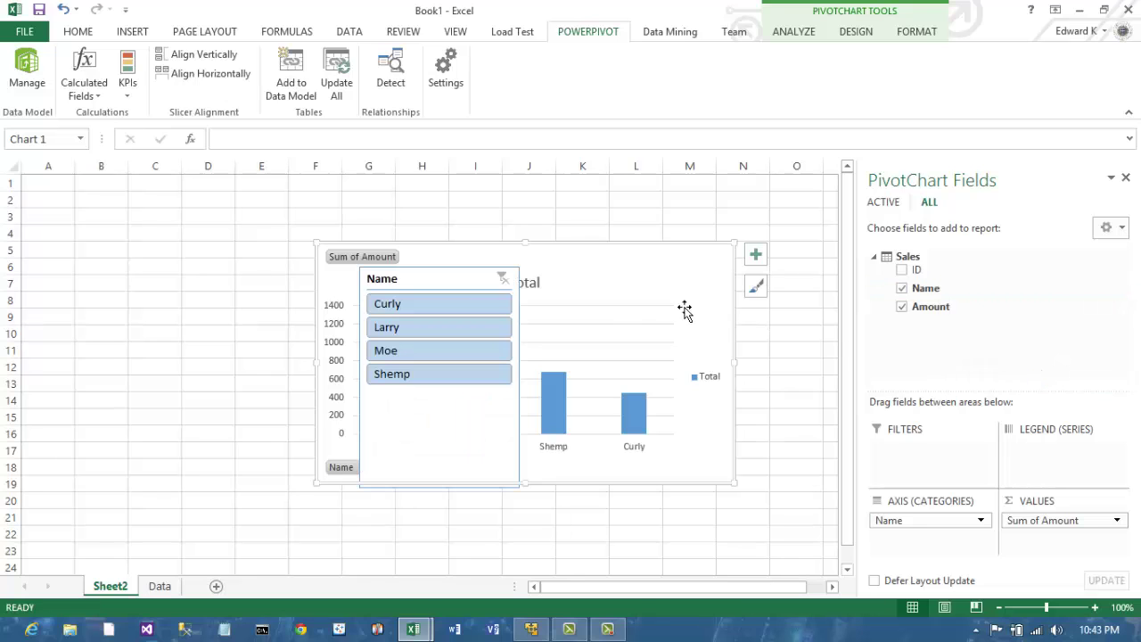
left_click_drag(410, 276, 250, 259)
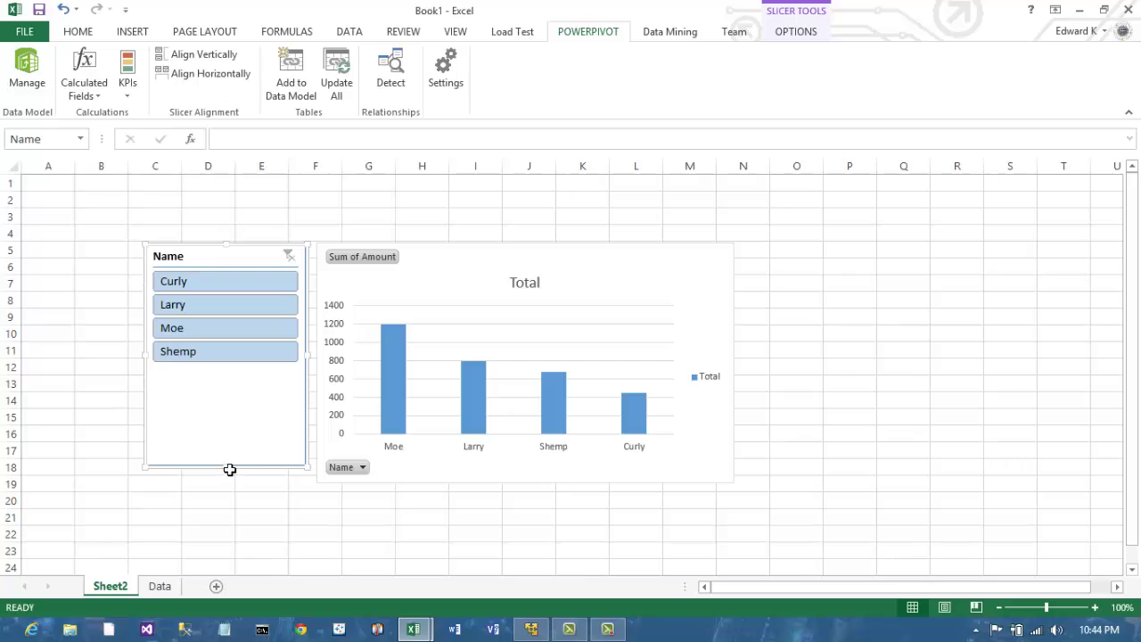
left_click_drag(226, 466, 232, 376)
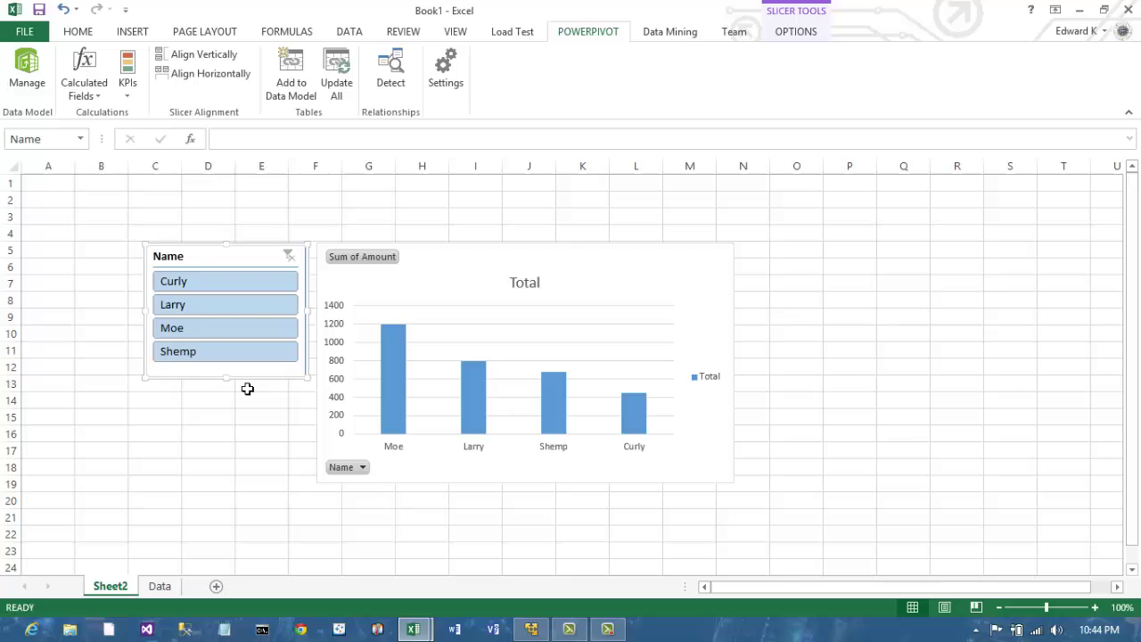
Test the Name slicer with Curly, with Larry, and with Larry and Shemp together, clearing the filter at the end.
left_click(233, 286)
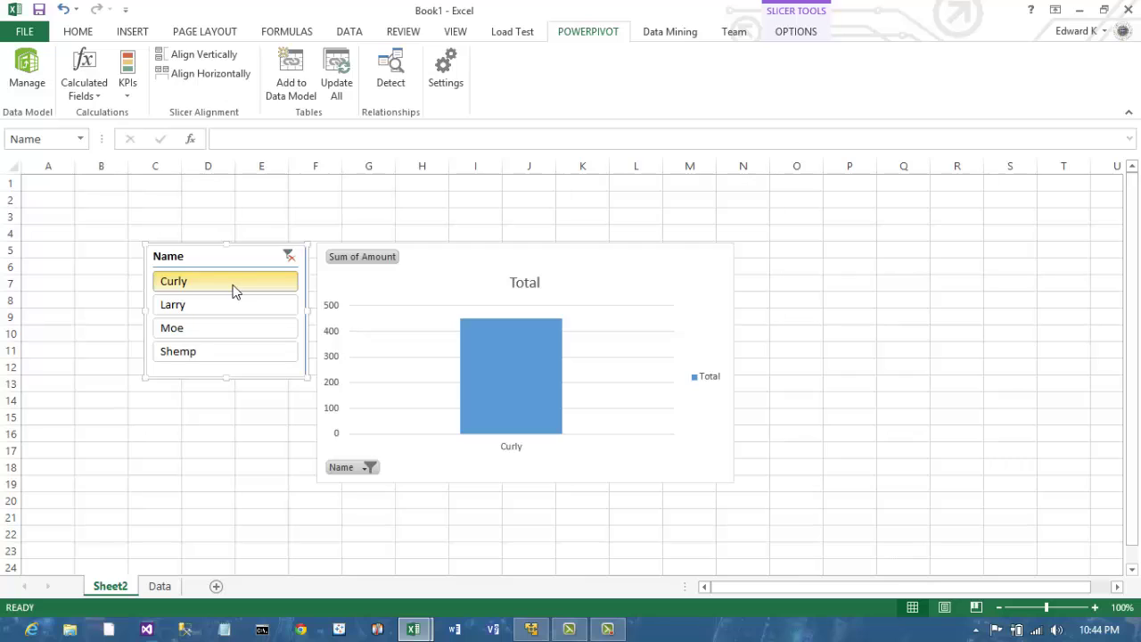
left_click(228, 307)
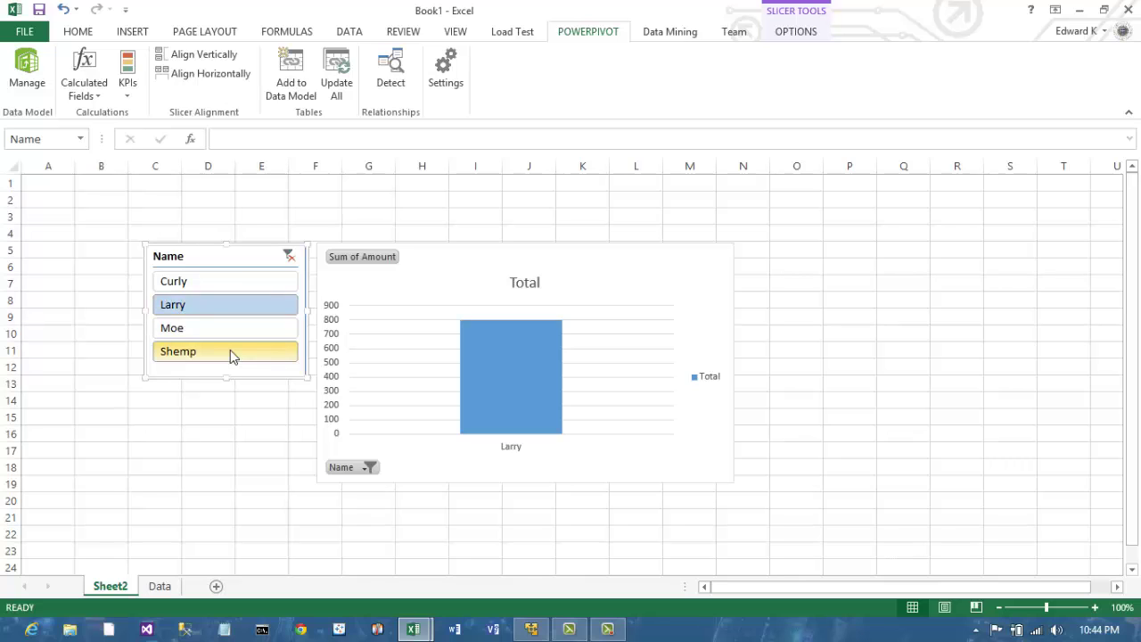
left_click(230, 352, "ctrl")
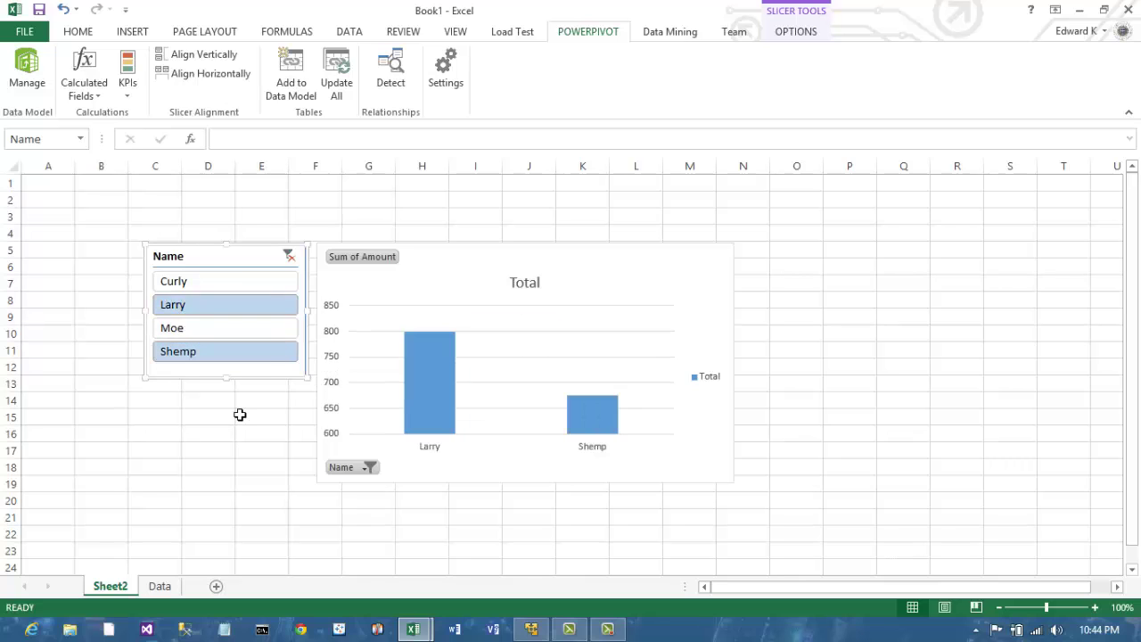
left_click(288, 258)
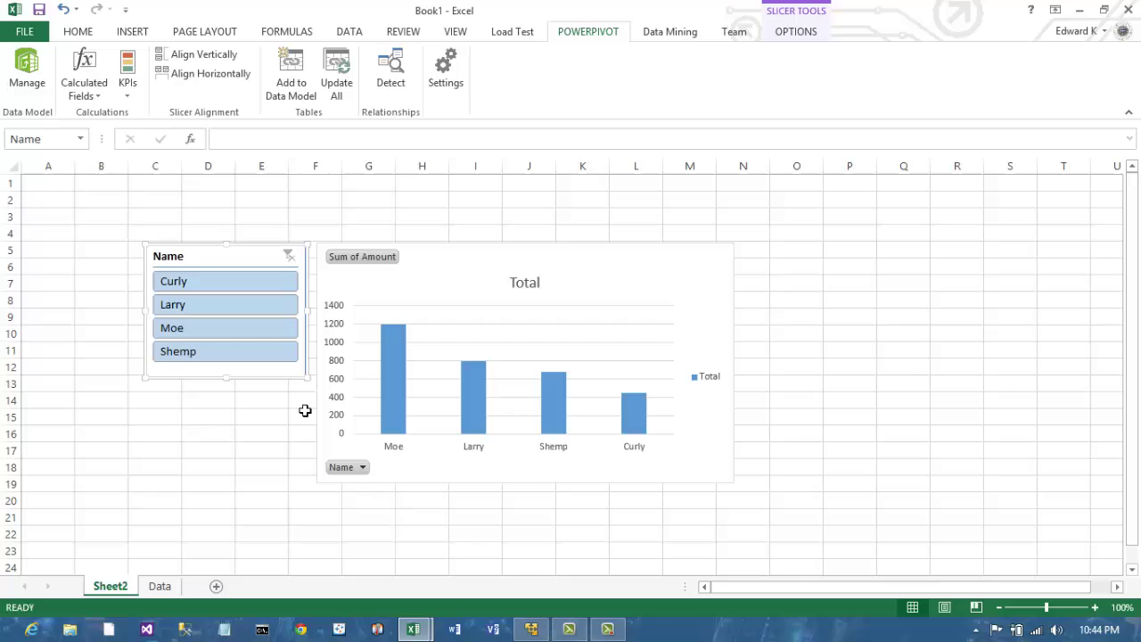
Delete the PivotChart's legend and change the chart title to Sales By Stooge.
right_click(711, 384)
left_click(750, 389)
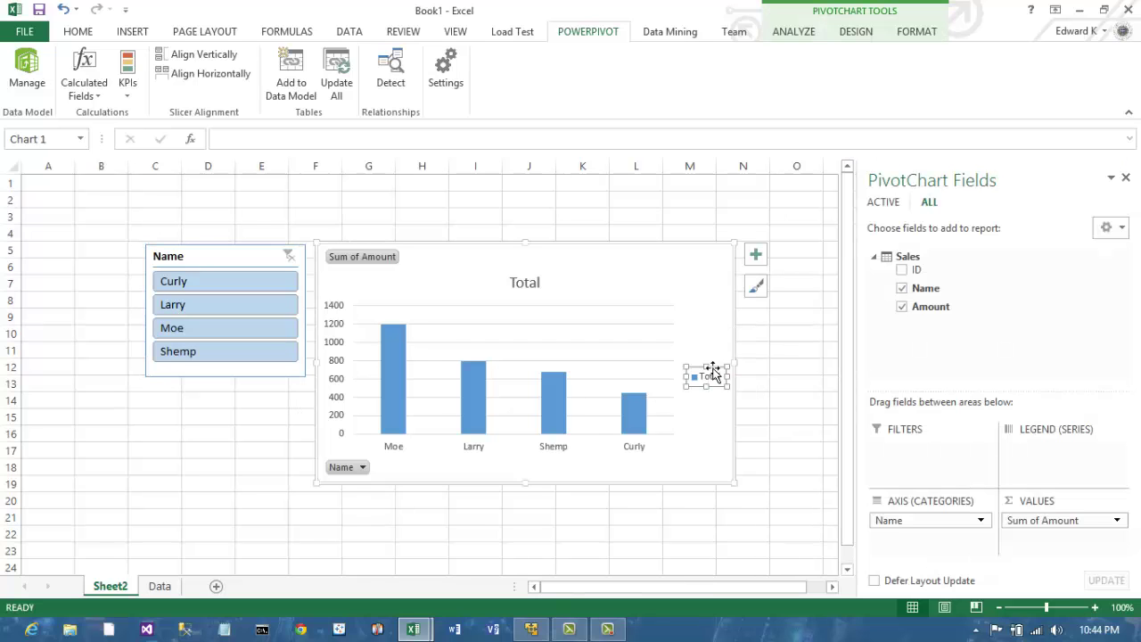
left_click(527, 283)
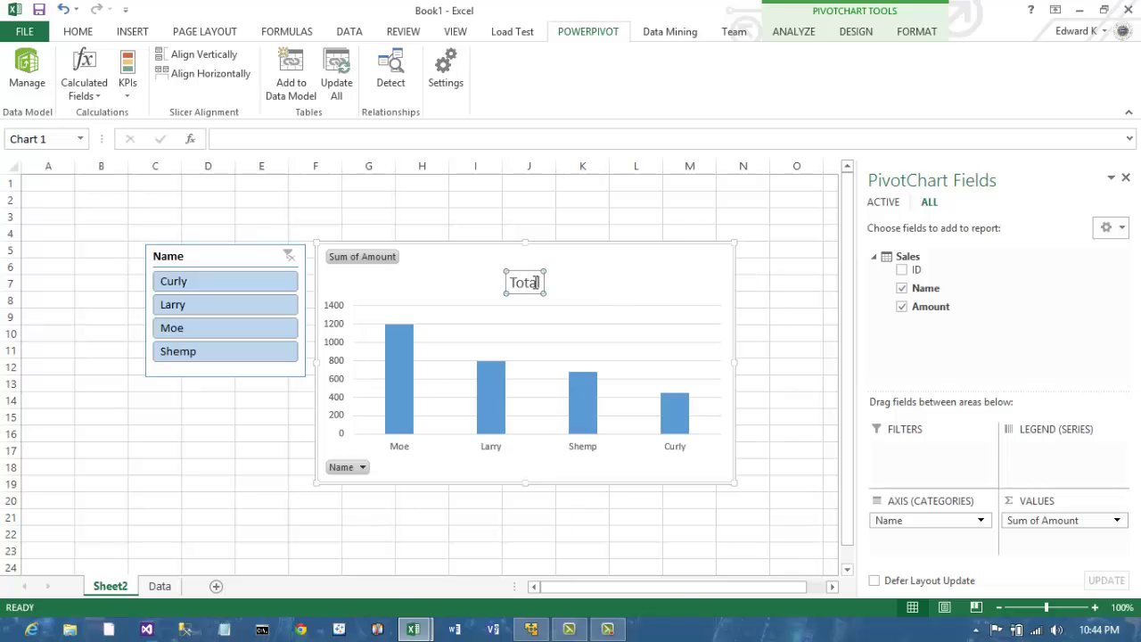
double_click(535, 282)
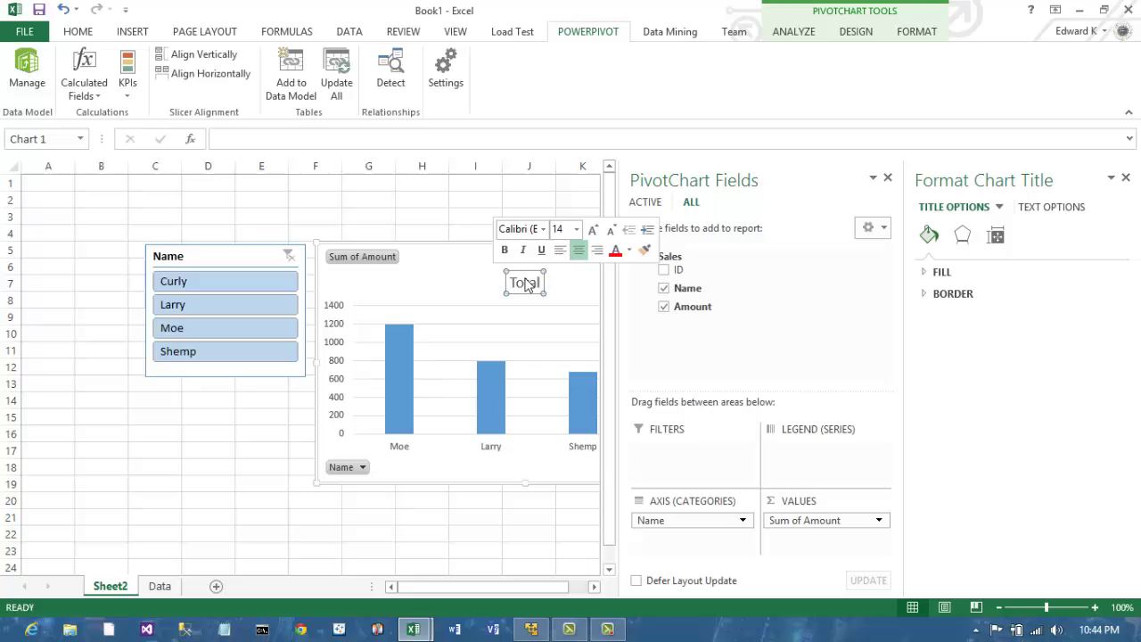
double_click(526, 284)
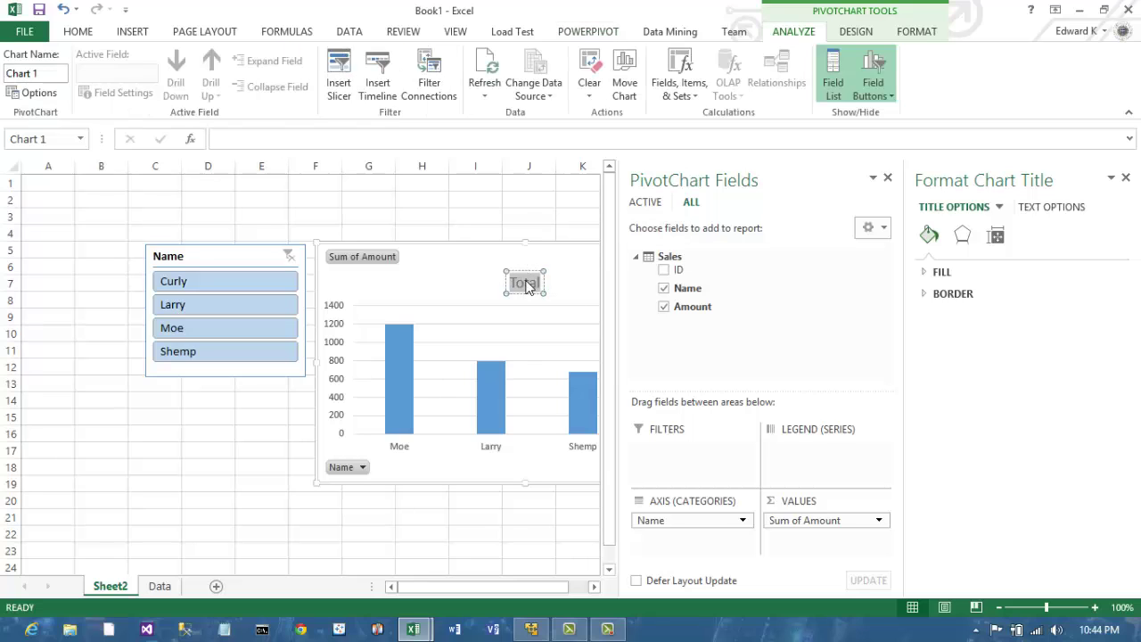
type("Sales By Stooge")
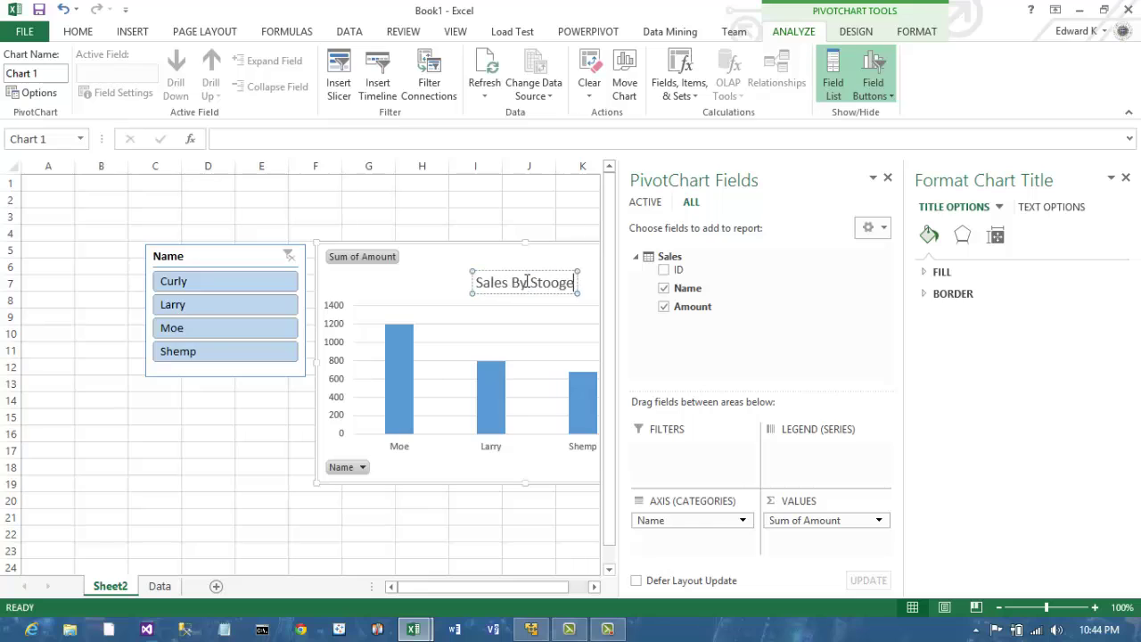
Close the PivotChart Fields and Format Chart Title panes and hide all field buttons on the chart.
left_click(887, 180)
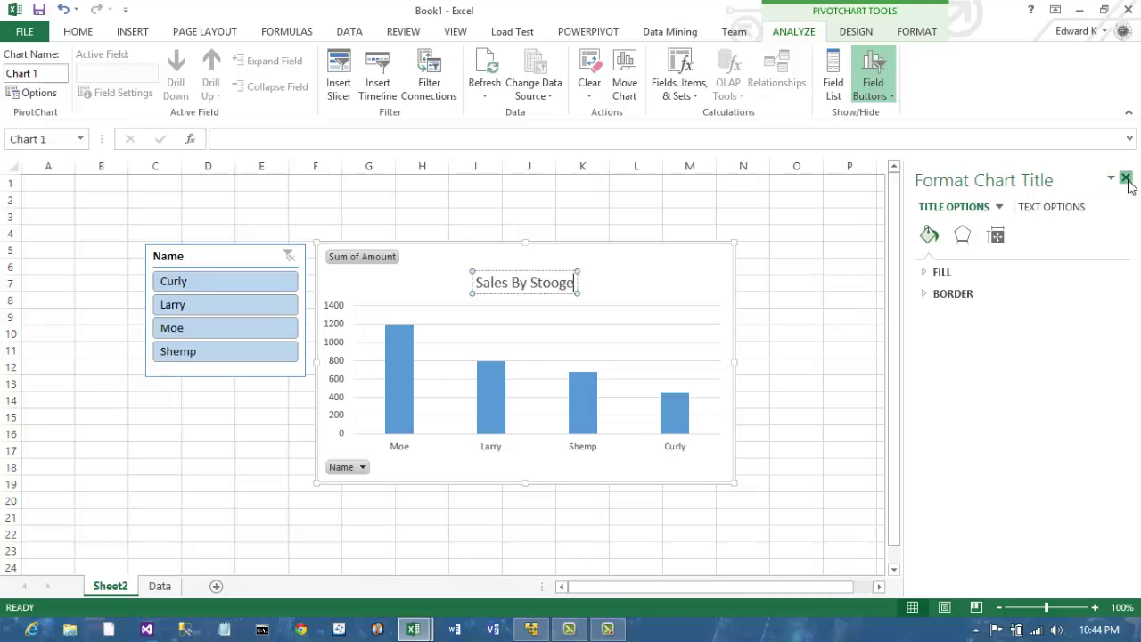
key("Escape")
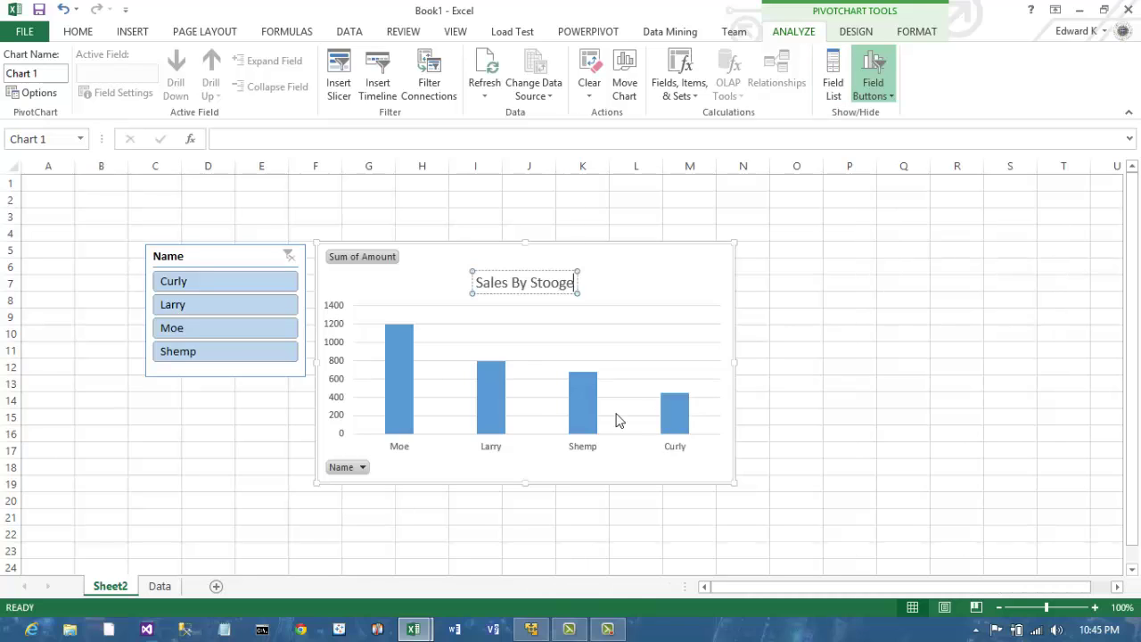
right_click(353, 472)
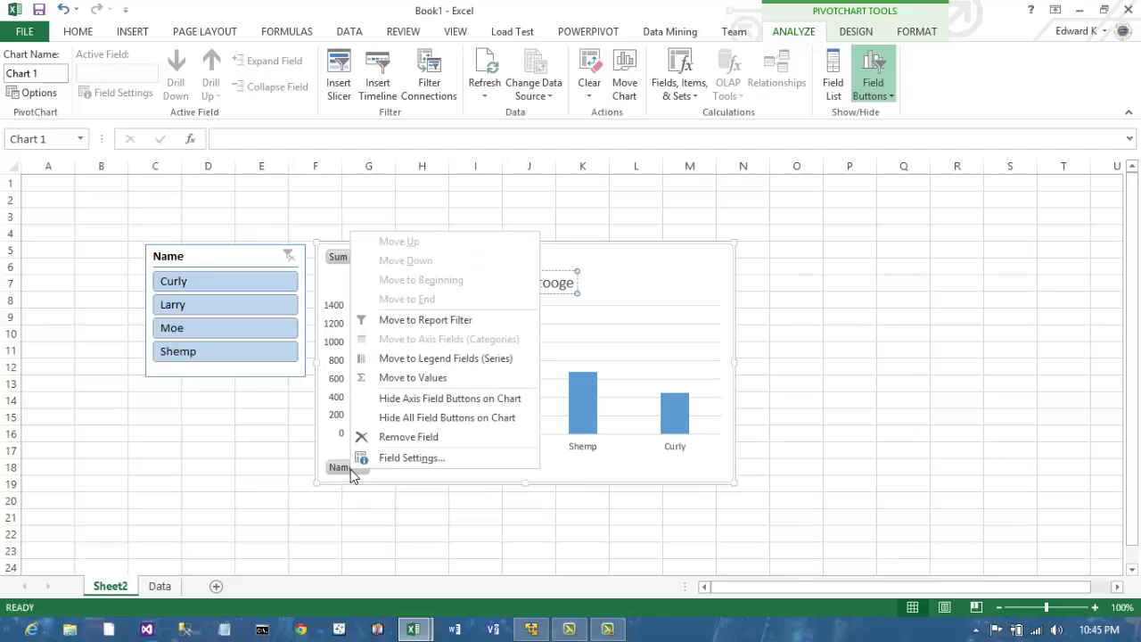
left_click(486, 418)
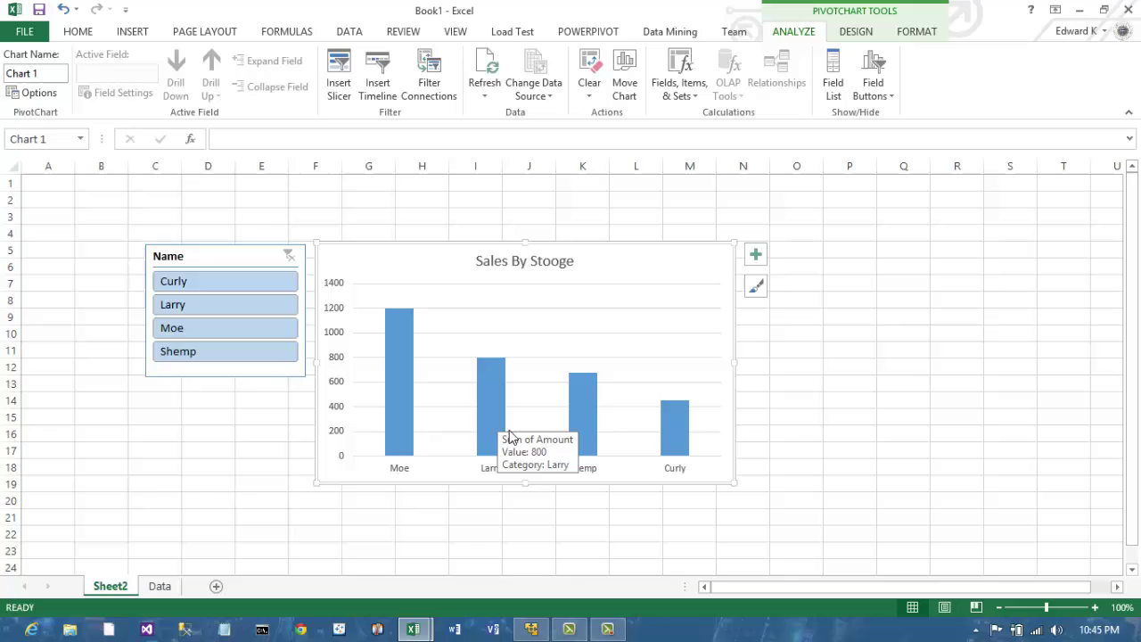
left_click(587, 31)
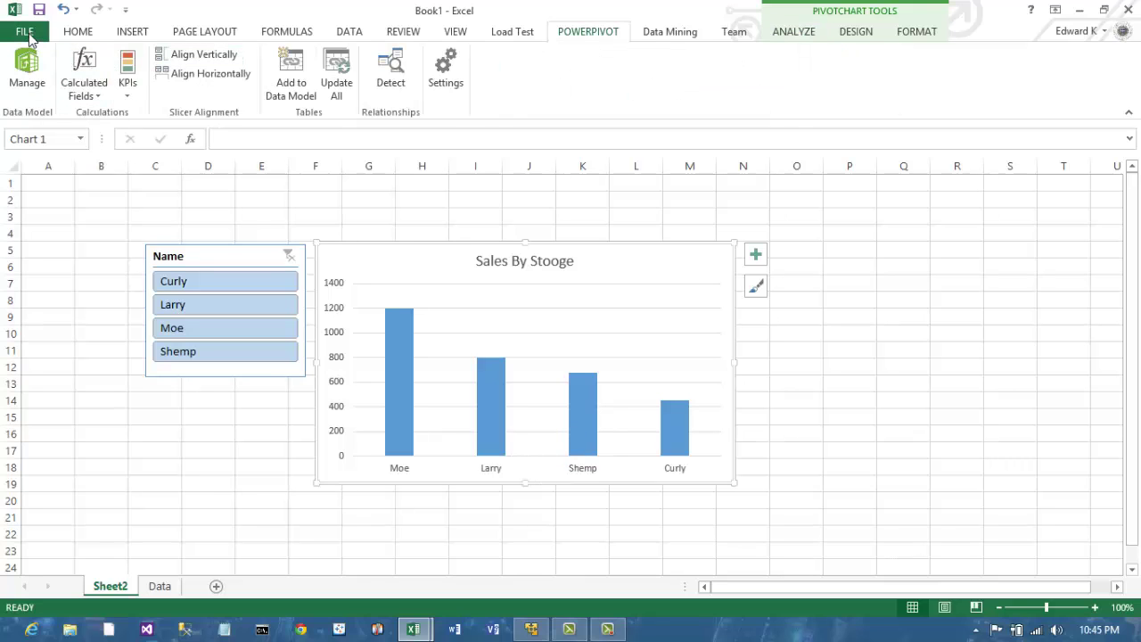
Turn off the horizontal and vertical scroll bars for Book1, and the row and column headers and gridlines for Sheet2.
left_click(25, 32)
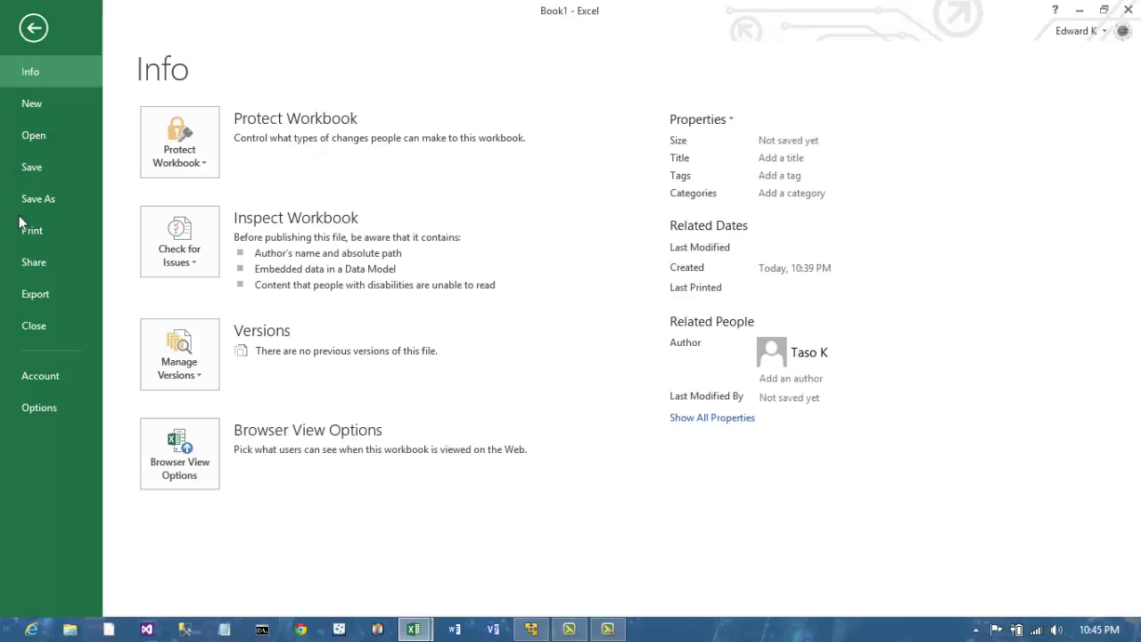
left_click(56, 411)
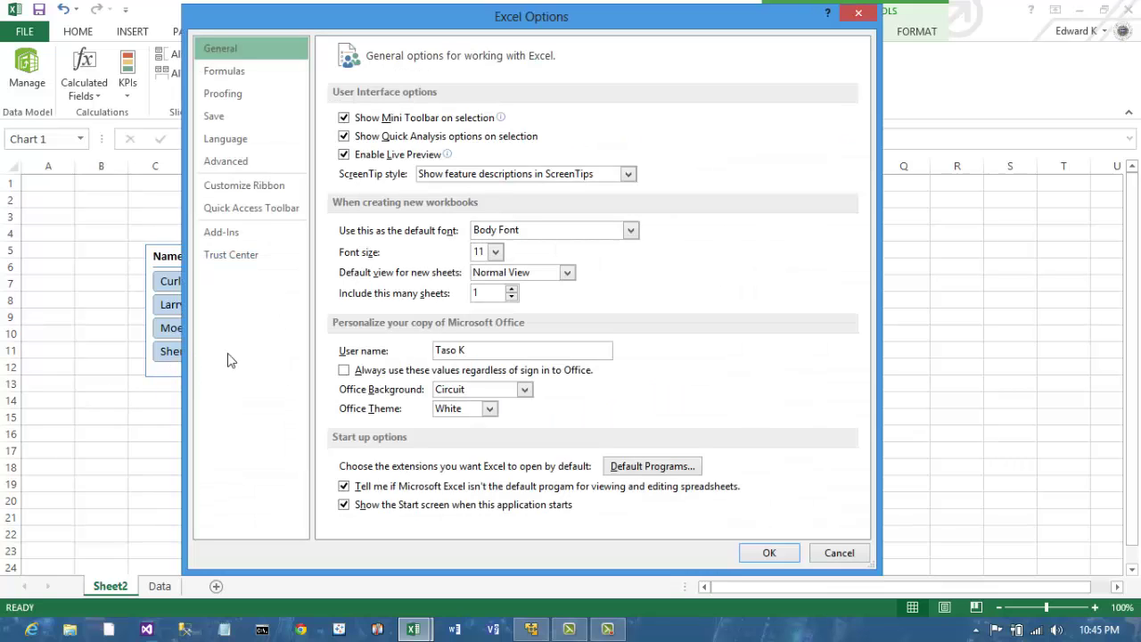
left_click(240, 165)
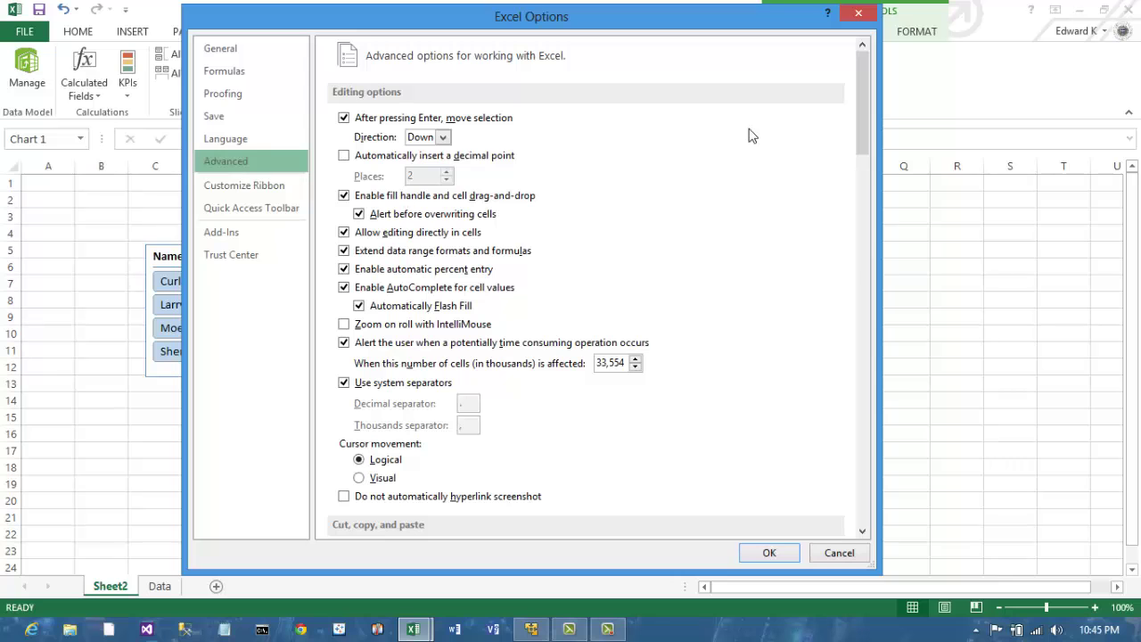
left_click_drag(863, 107, 876, 320)
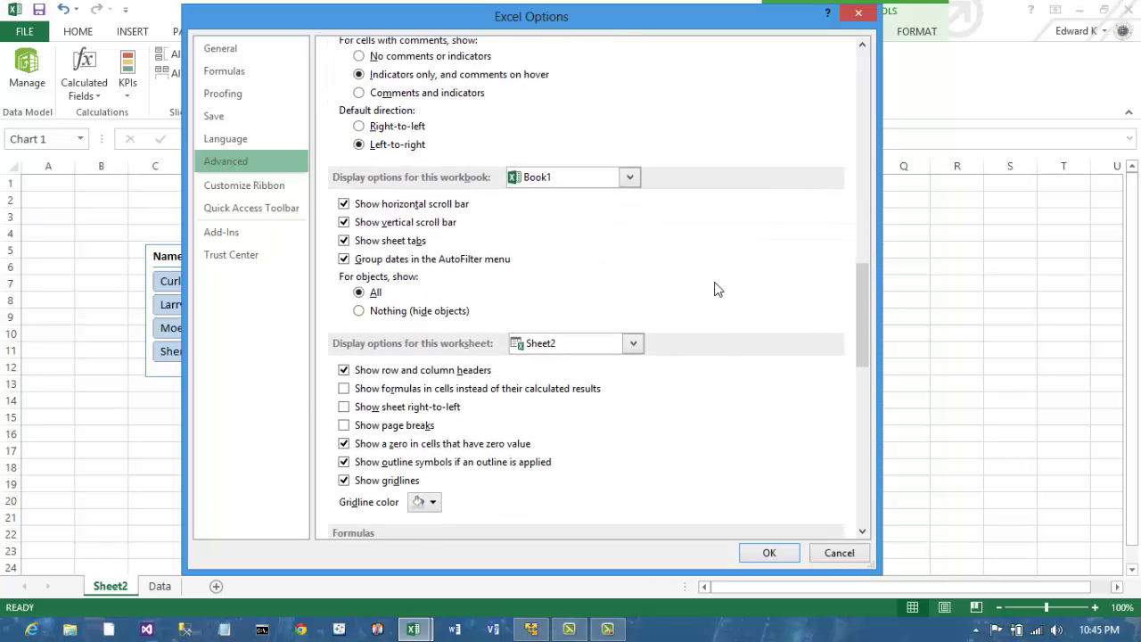
left_click(344, 205)
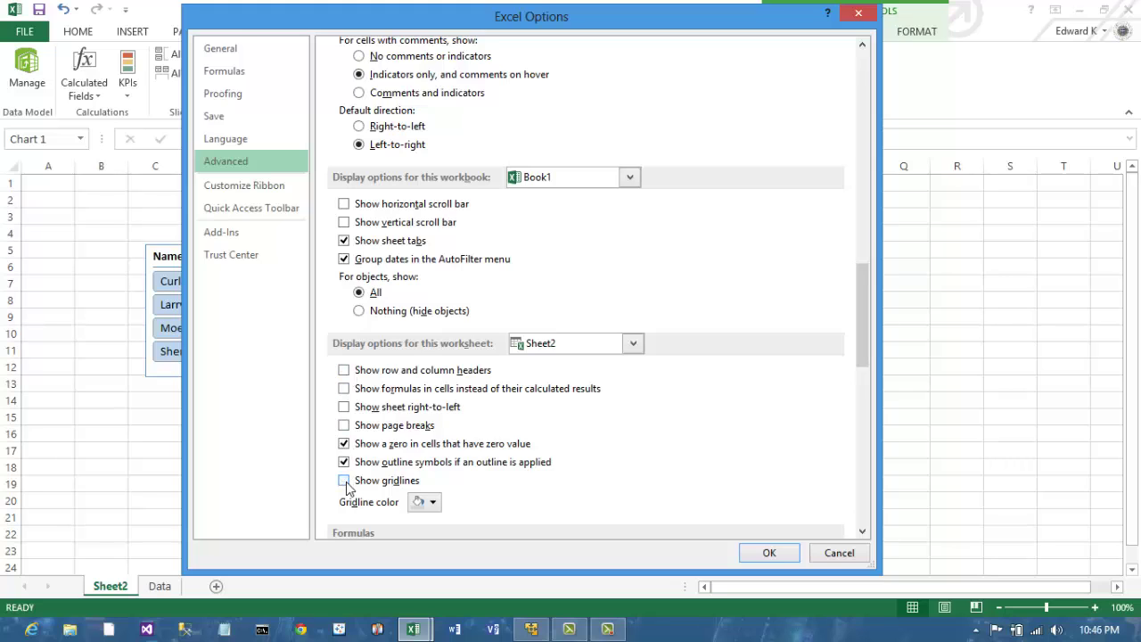
left_click(769, 554)
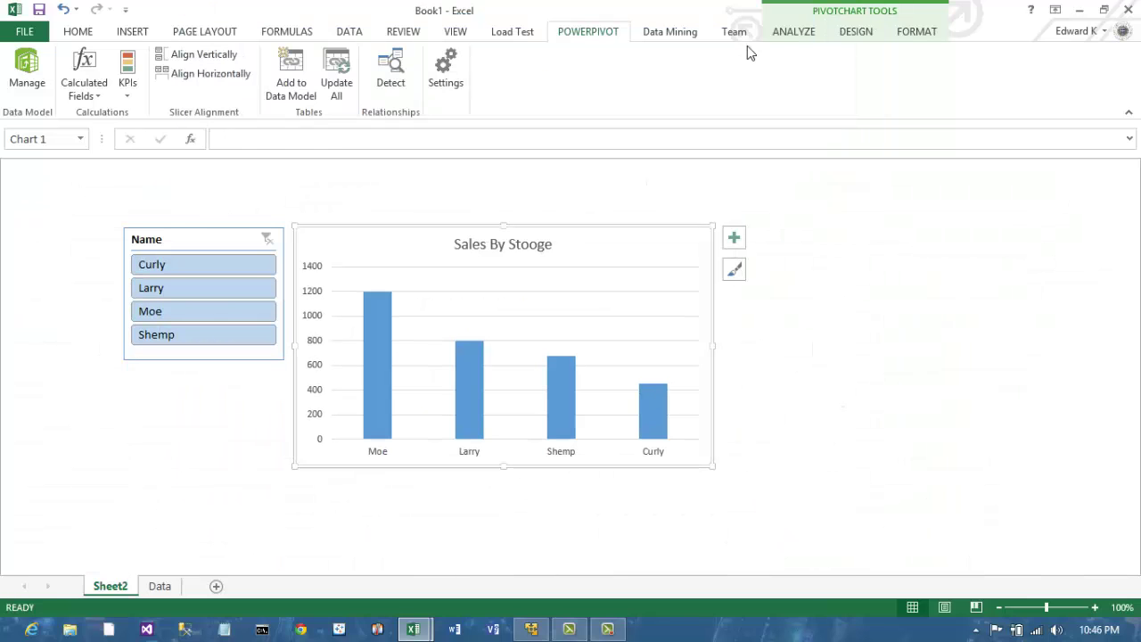
Apply the chart style with a dark gradient background and wide solid blue columns to the PivotChart.
left_click(855, 34)
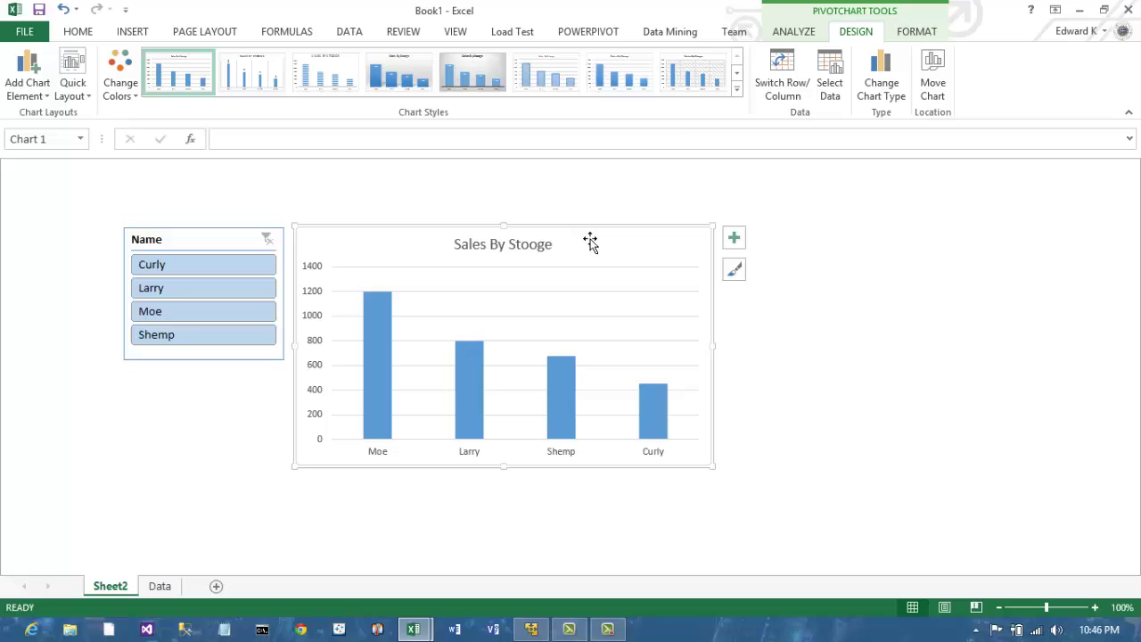
left_click(736, 93)
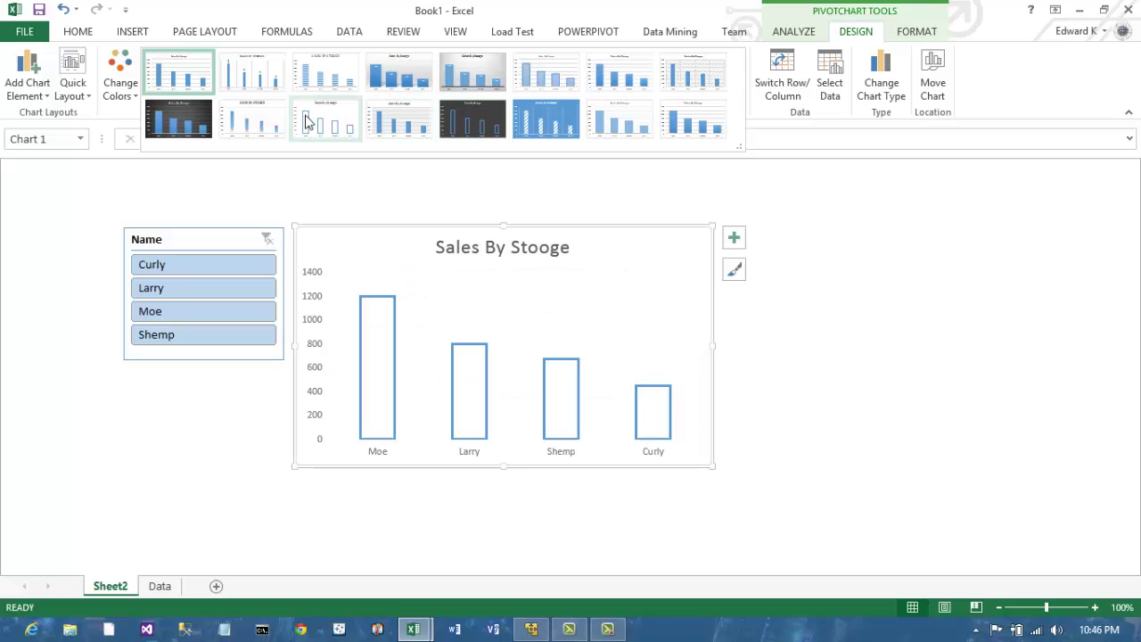
left_click(187, 128)
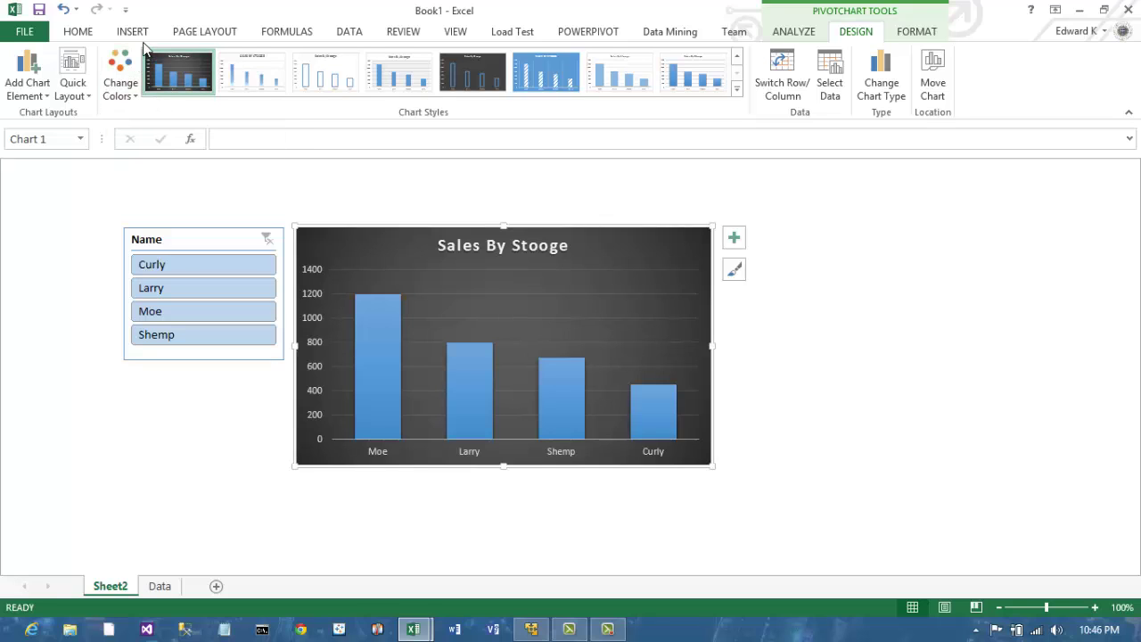
Browse the theme effects and apply the Slice theme to the workbook.
left_click(205, 34)
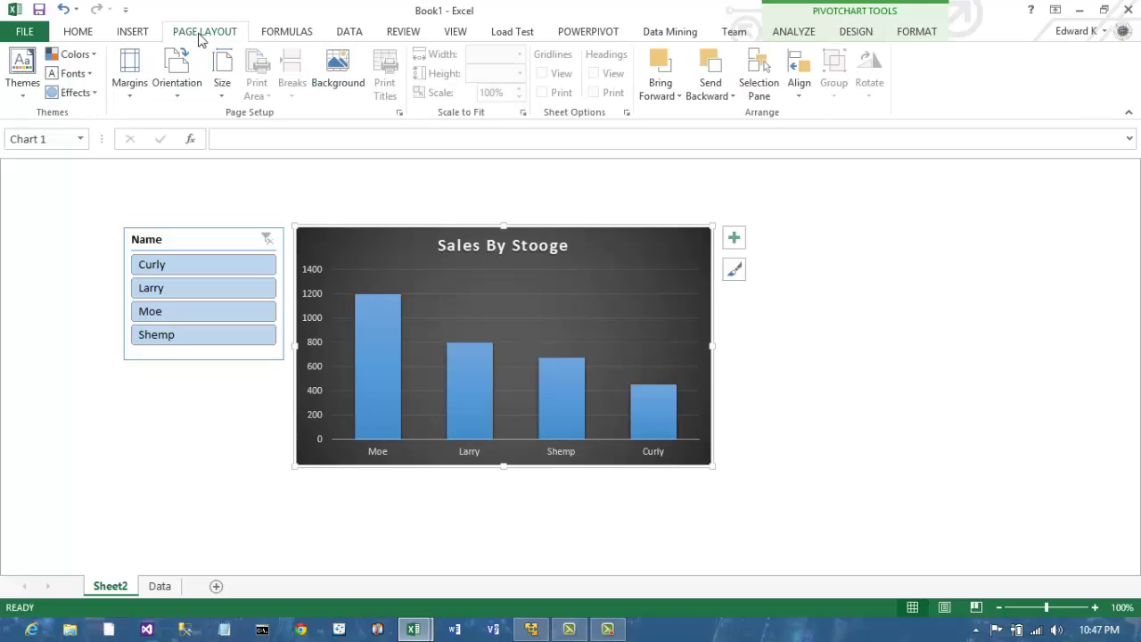
left_click(94, 93)
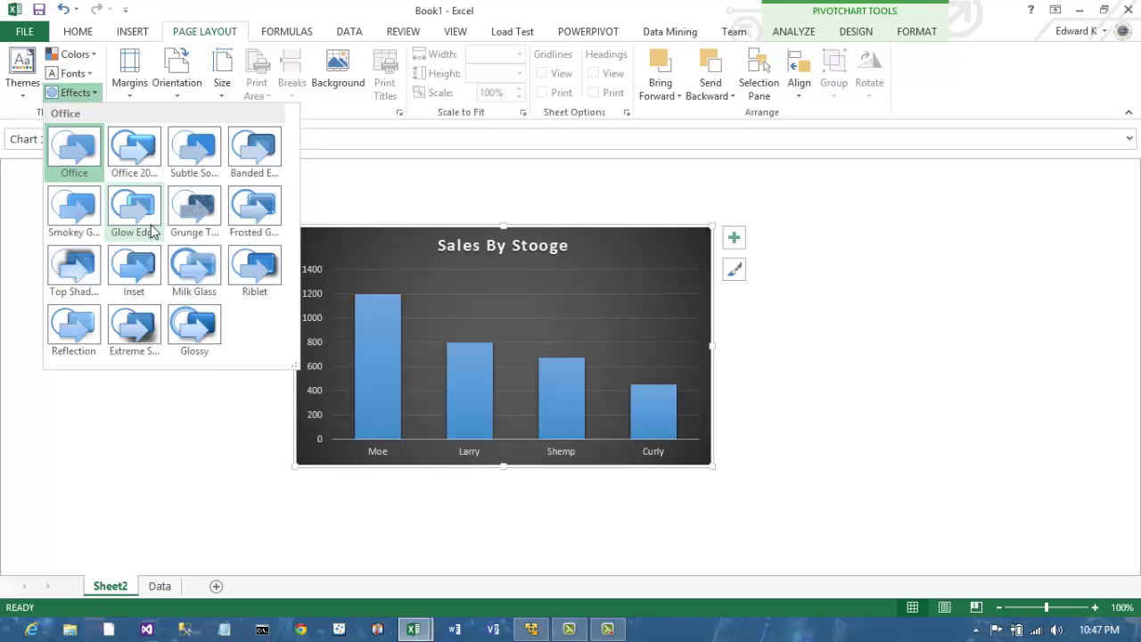
left_click(133, 270)
left_click(25, 89)
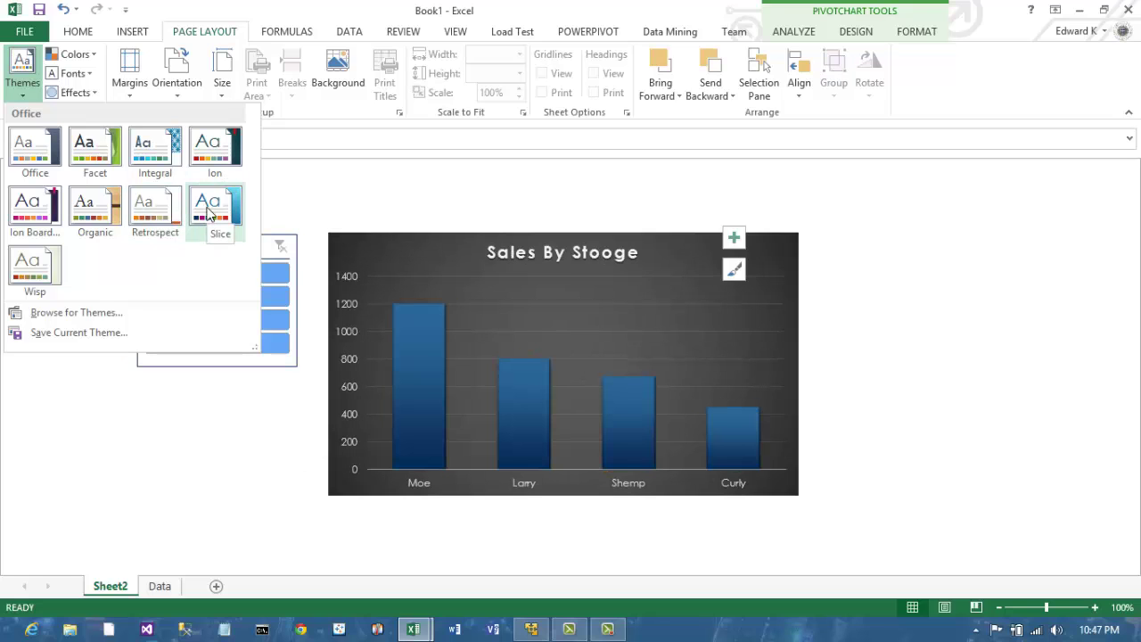
left_click(207, 211)
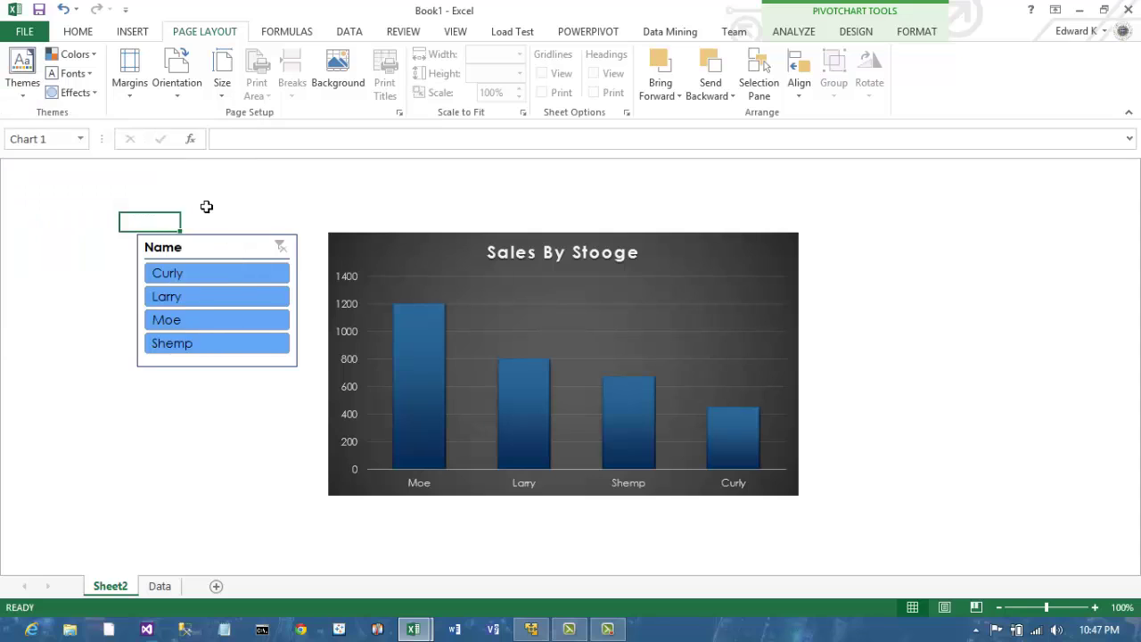
key("Escape")
Fill all cells of the dashboard sheet with Black, Text 1, Lighter 50%, and clear the whole-sheet selection.
left_click(56, 188)
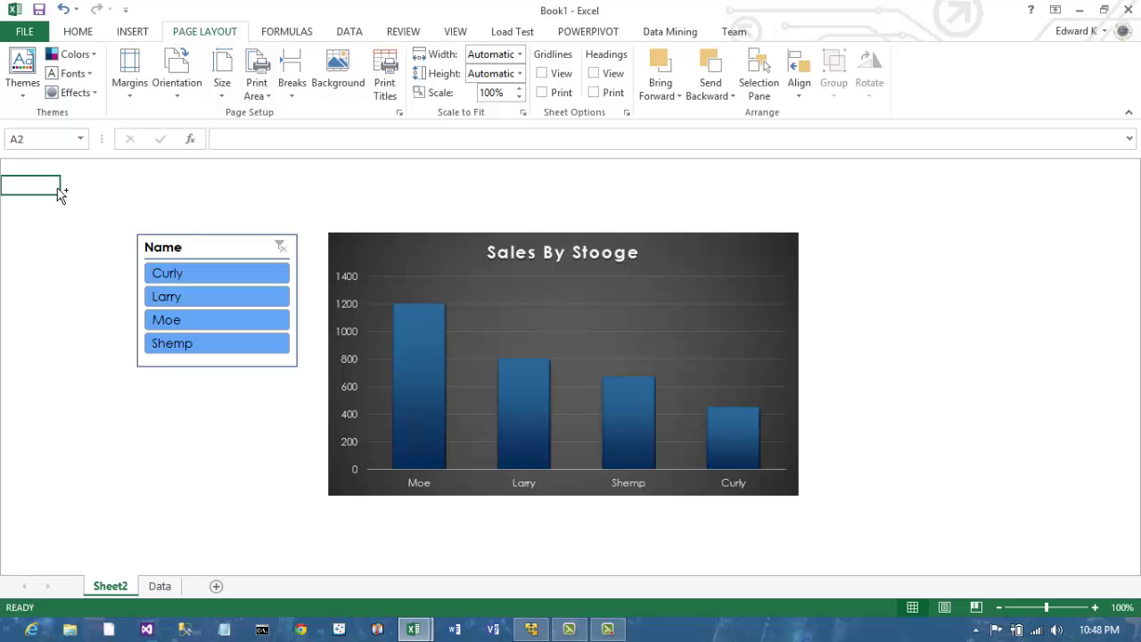
key("ctrl+a")
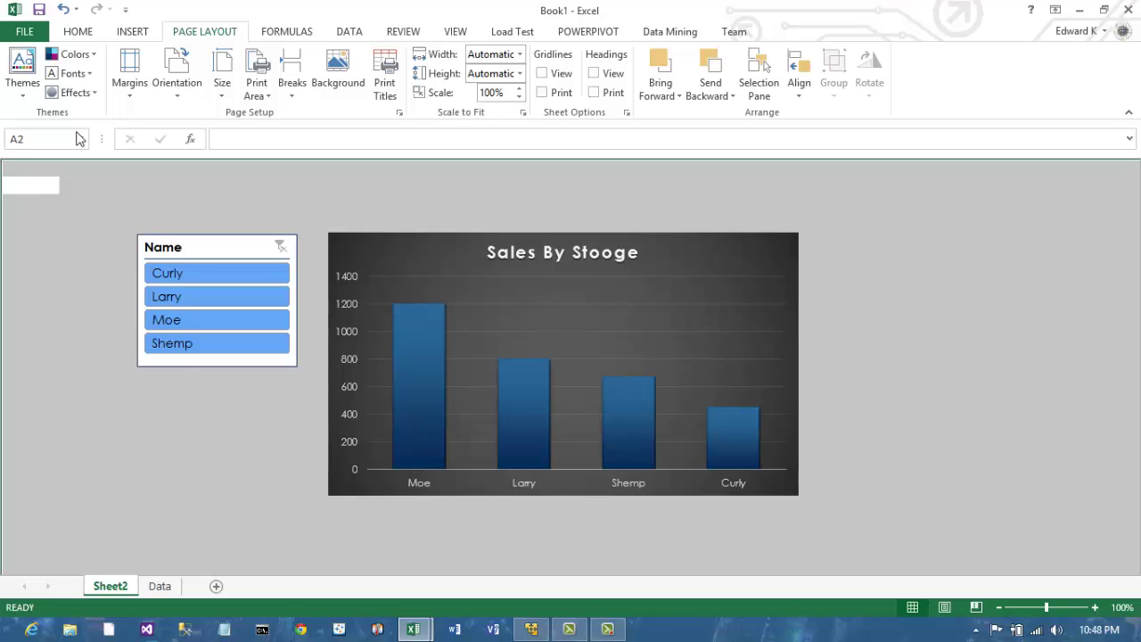
left_click(89, 34)
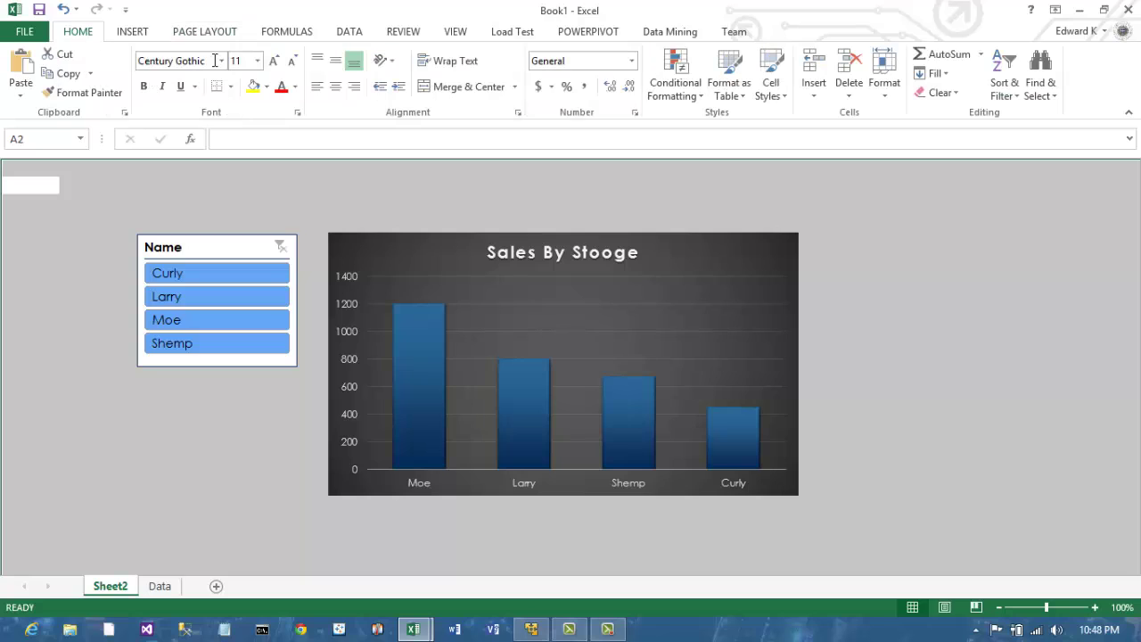
left_click(267, 87)
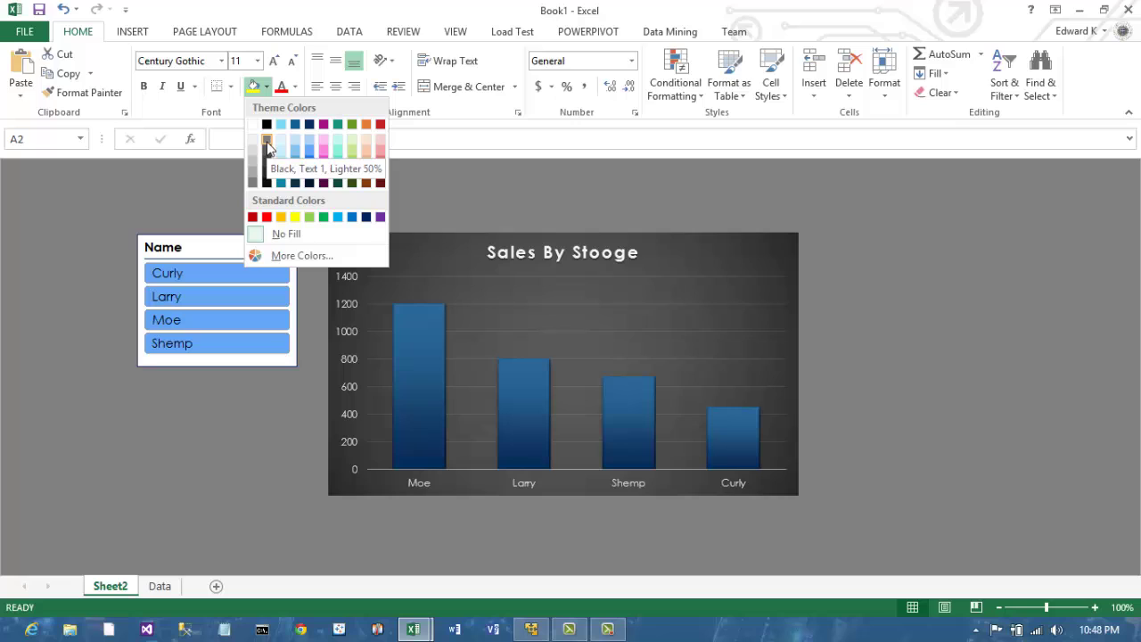
key("Escape")
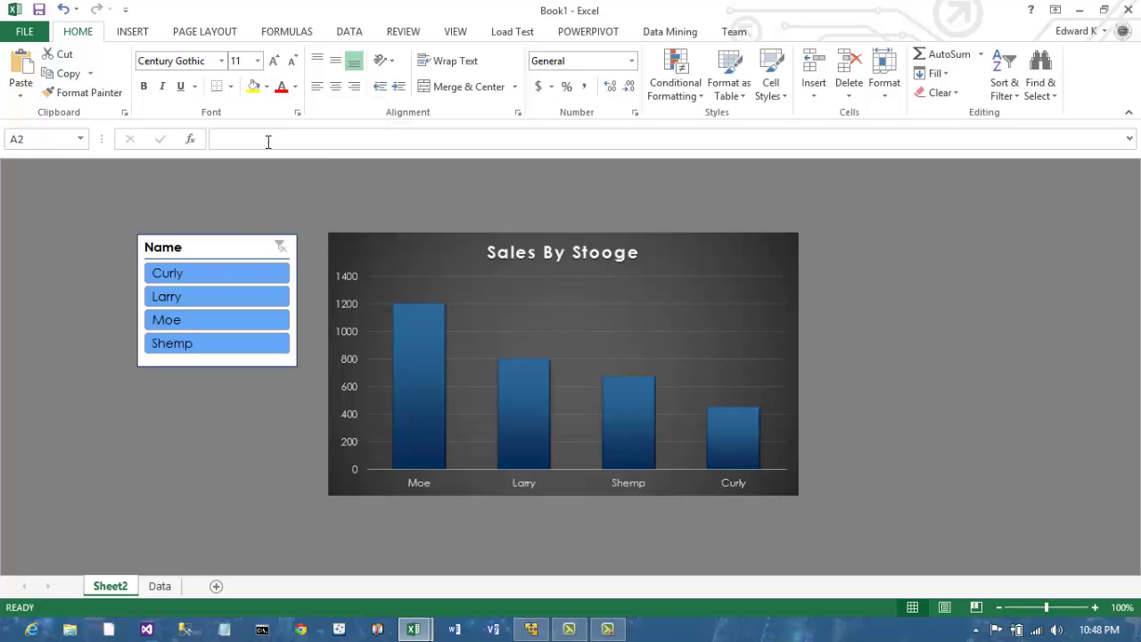
key("ctrl+a")
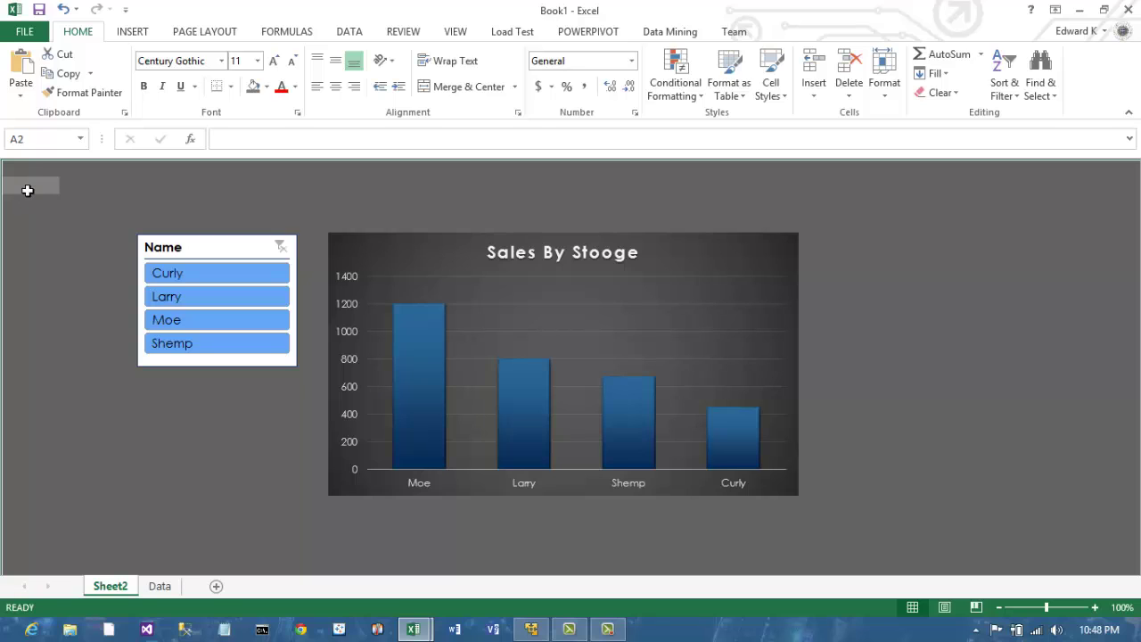
left_click(212, 221)
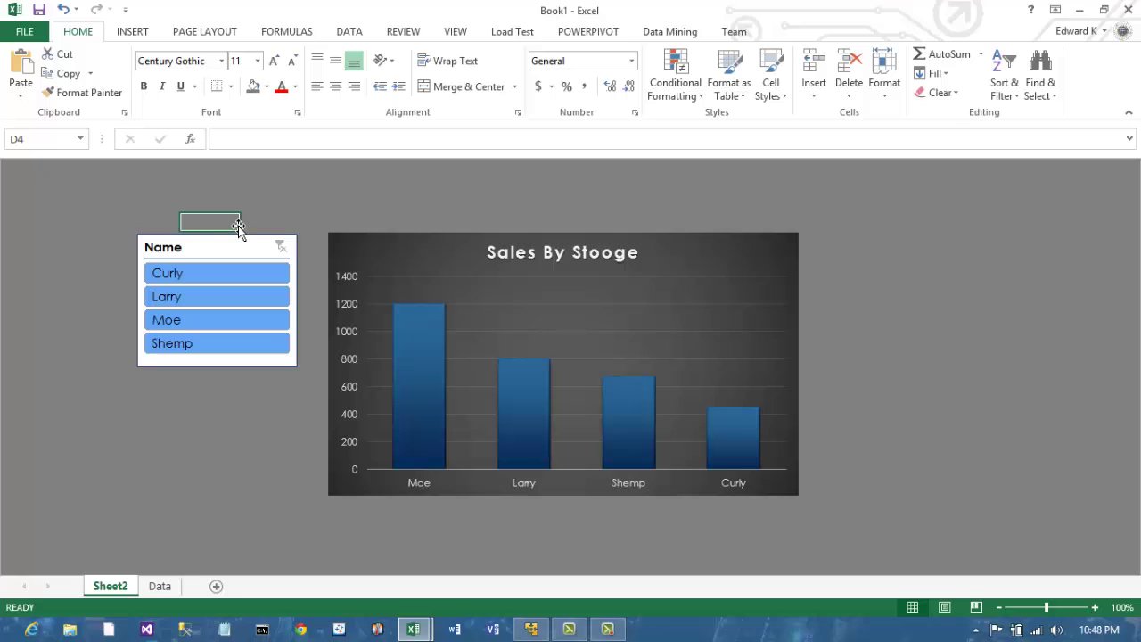
key("Down")
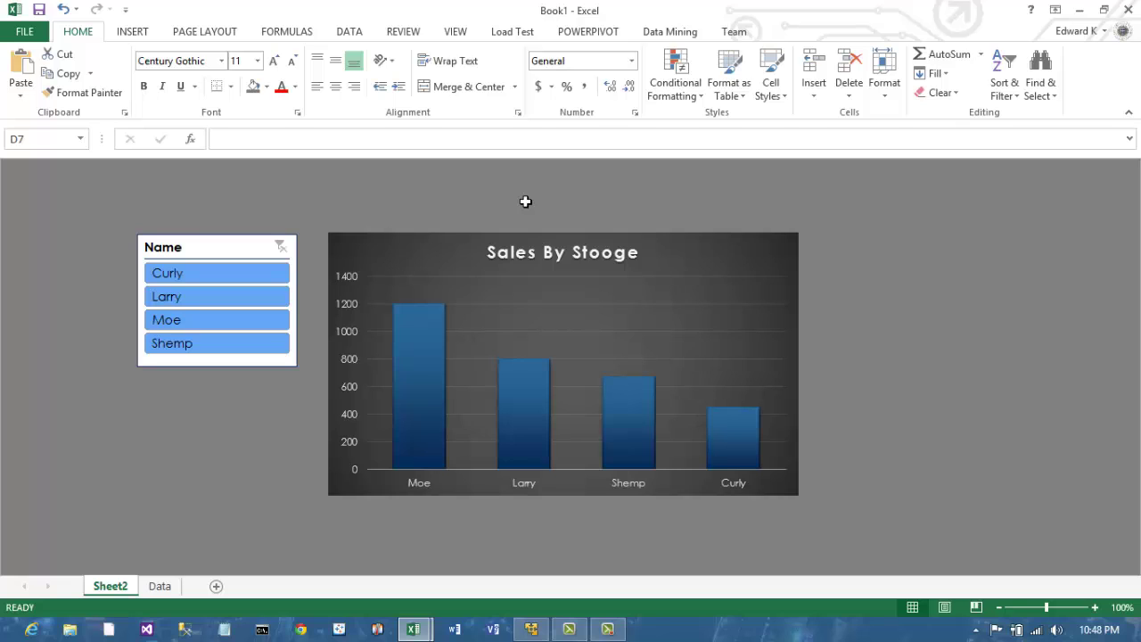
Rename Sheet2 as Sales.
double_click(112, 585)
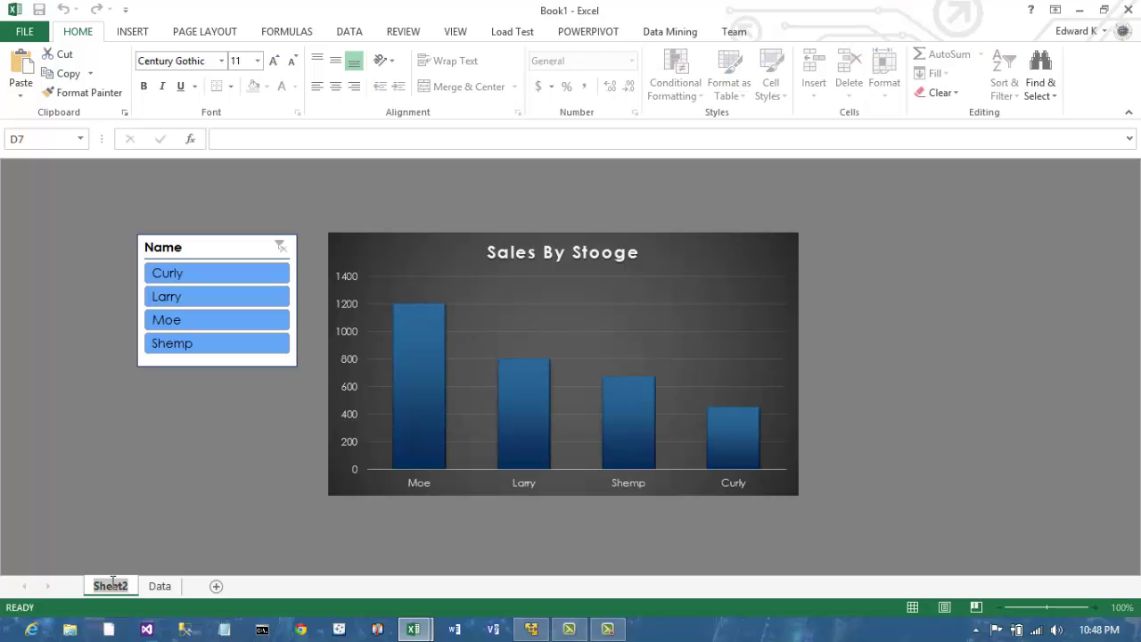
type("S")
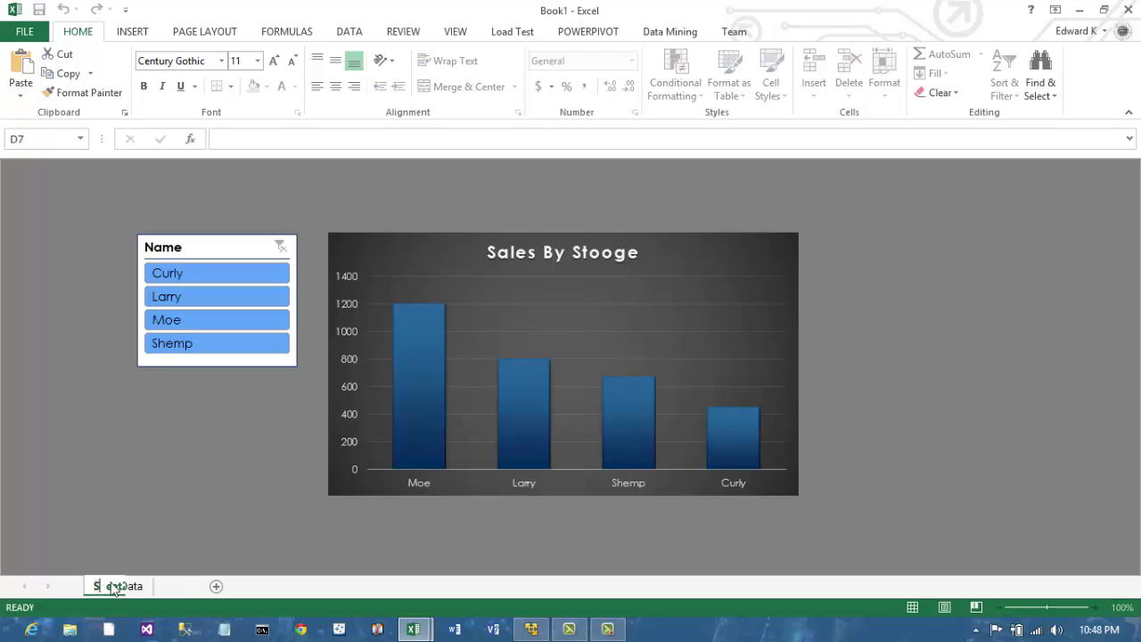
type("ales")
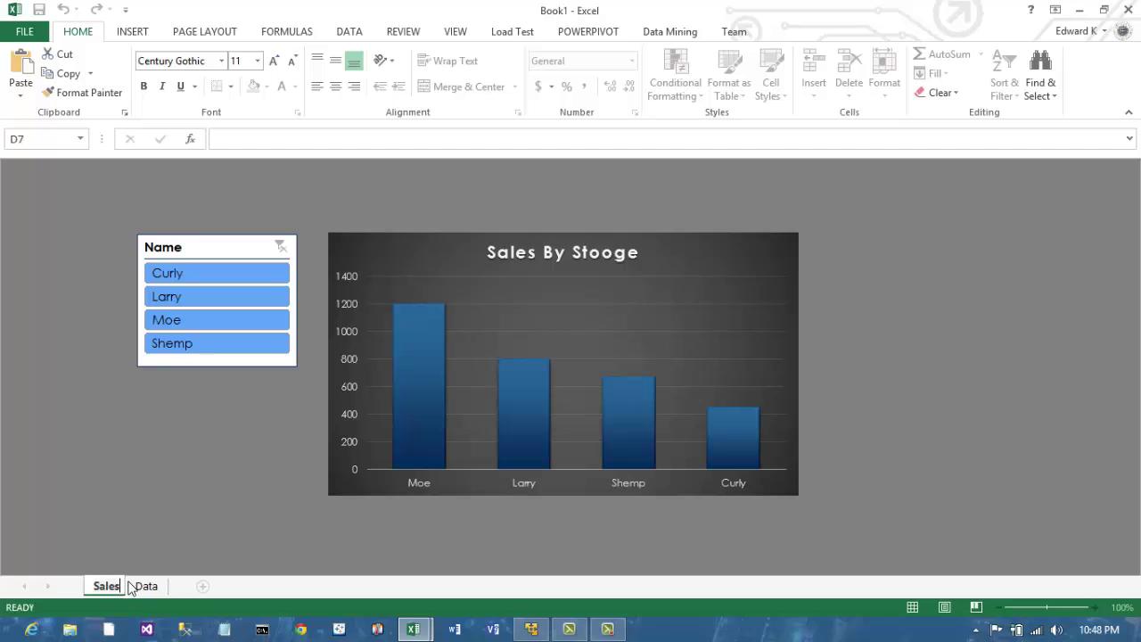
key("Return")
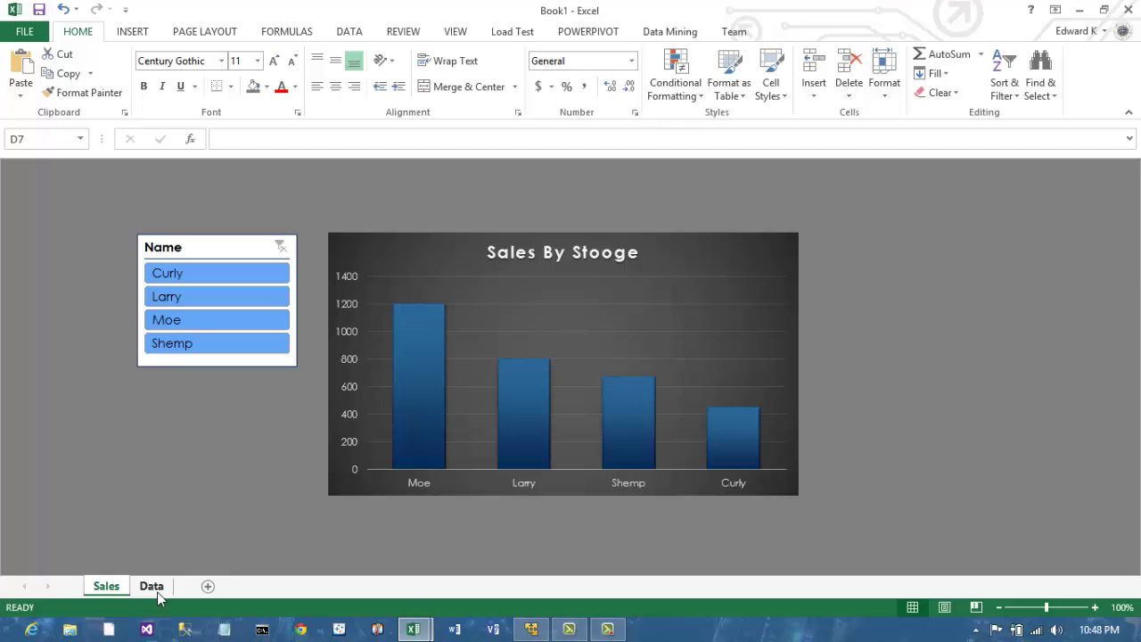
Hide the Data sheet.
left_click(153, 588)
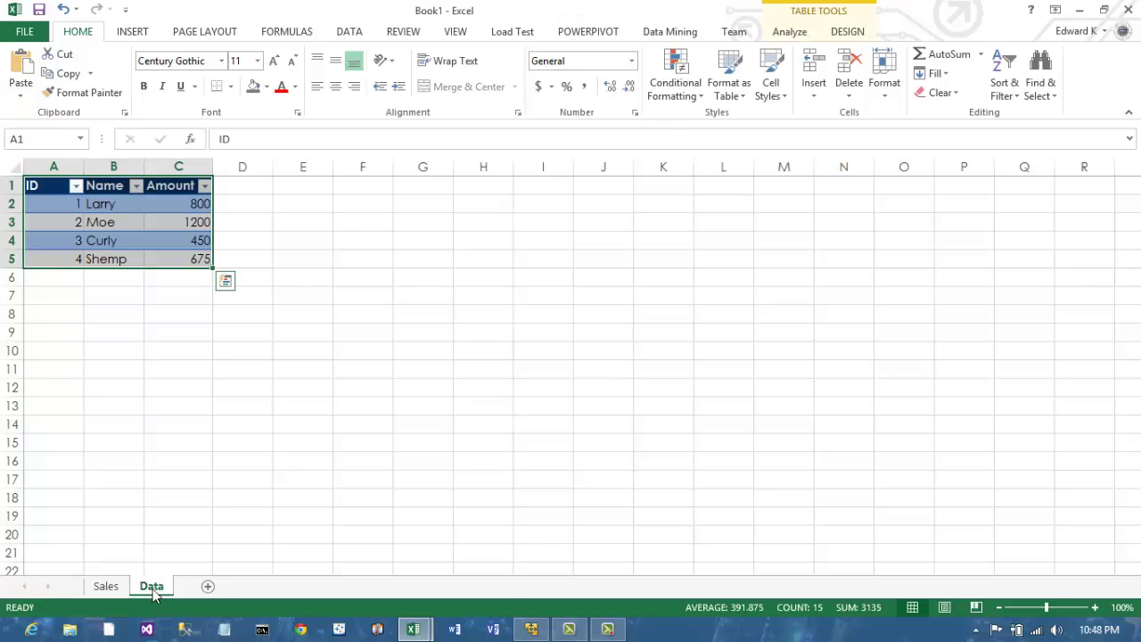
right_click(152, 589)
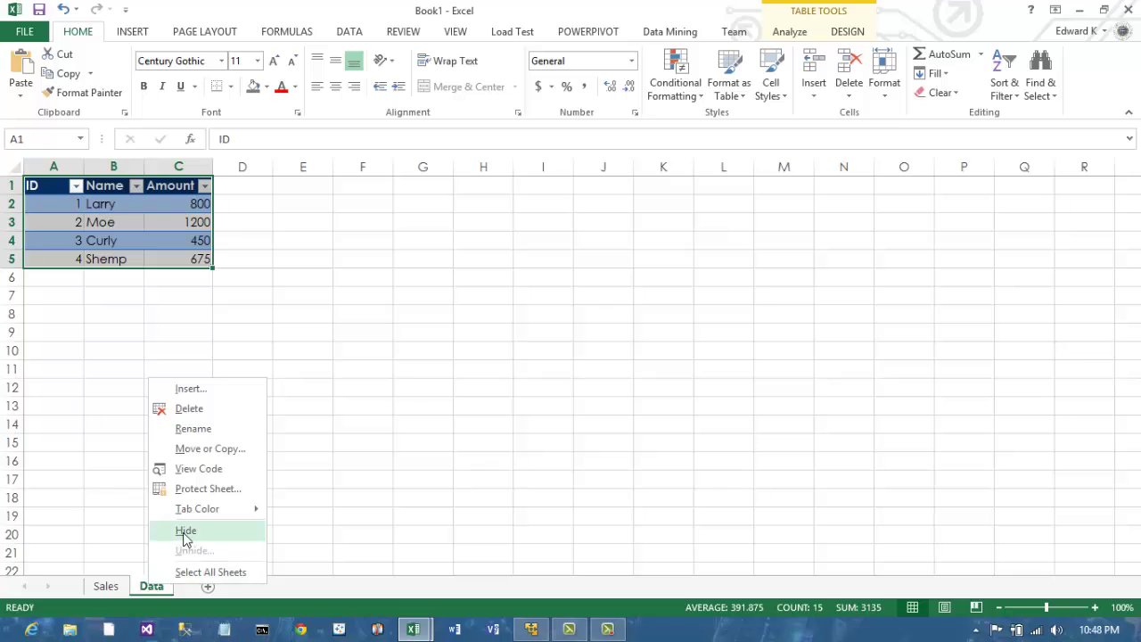
key("Escape")
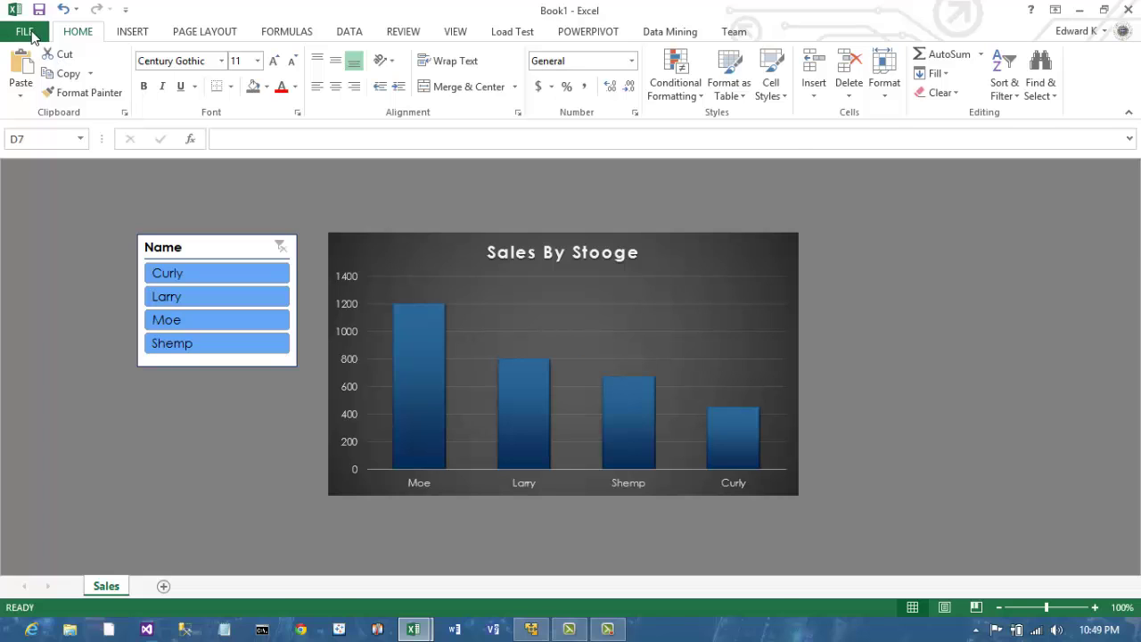
Save the workbook to the Desktop as an Excel workbook named Sales By Stooge.
left_click(24, 32)
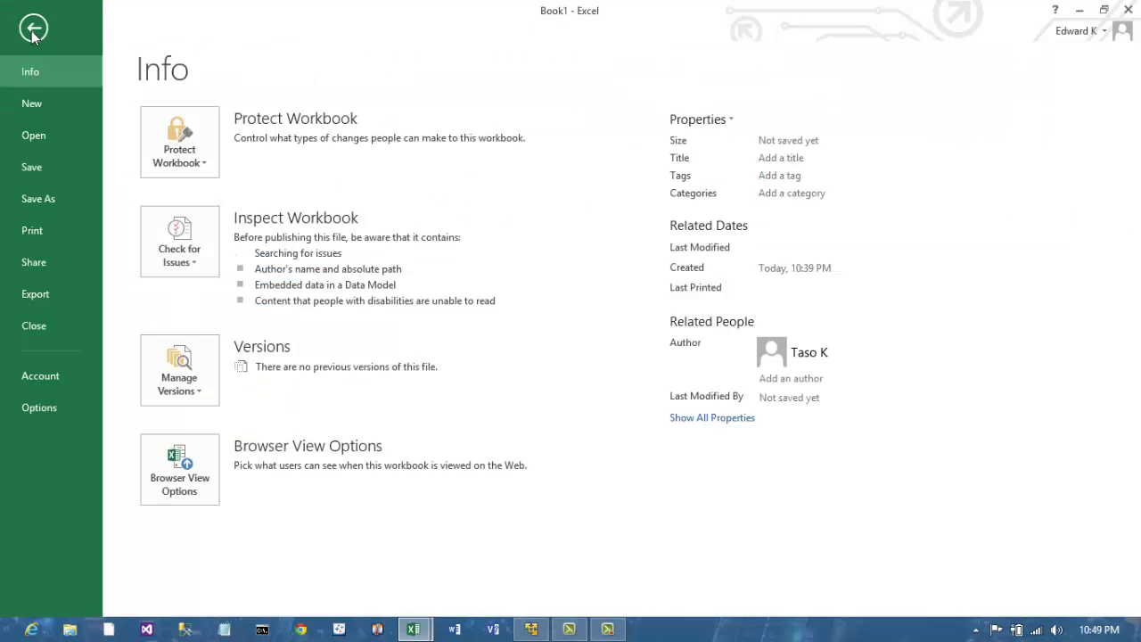
left_click(36, 200)
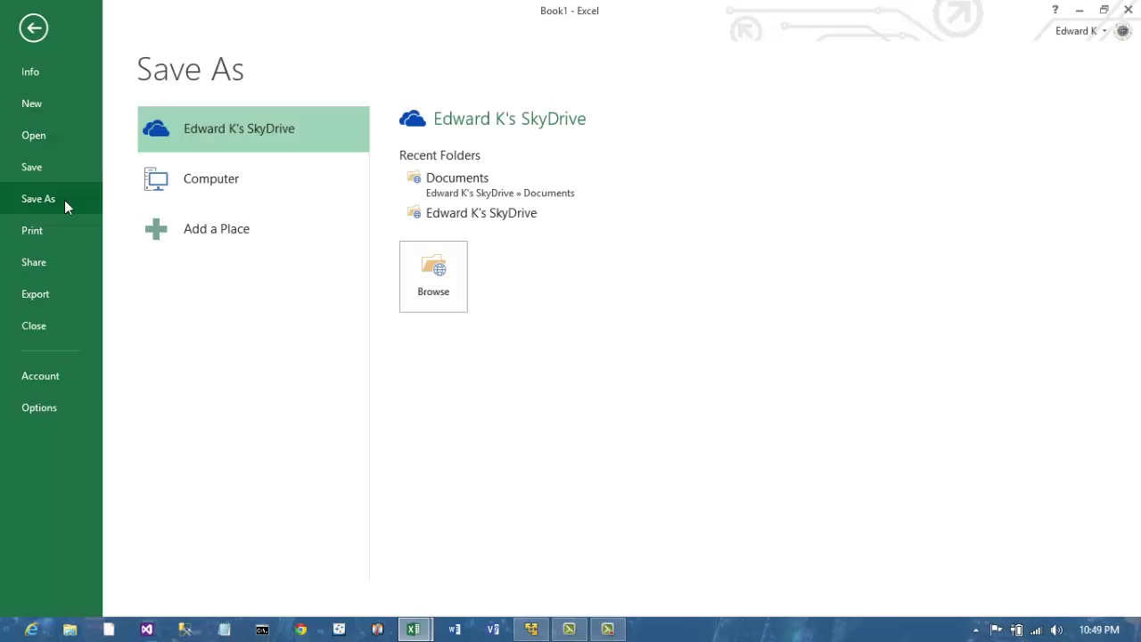
left_click(205, 180)
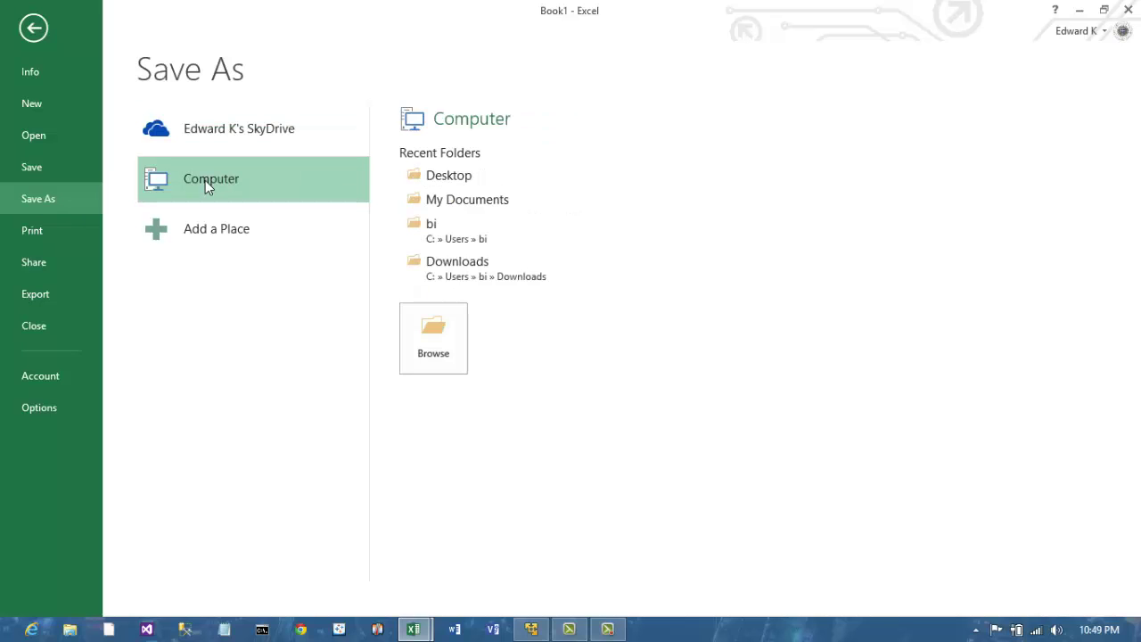
left_click(449, 177)
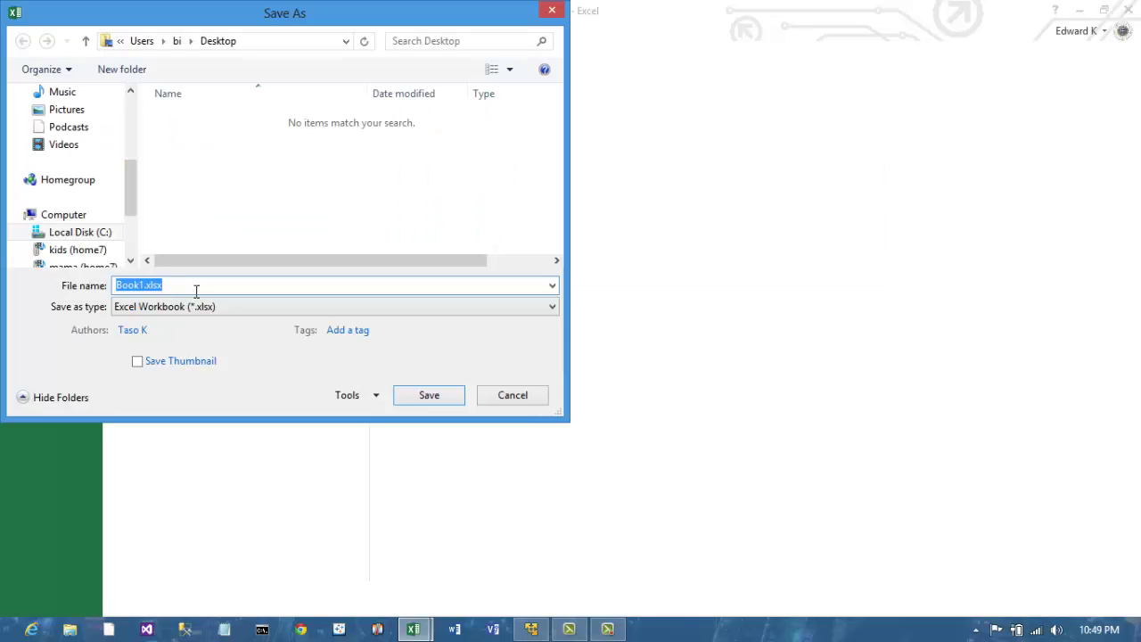
type("Sales By Stooge")
left_click(429, 395)
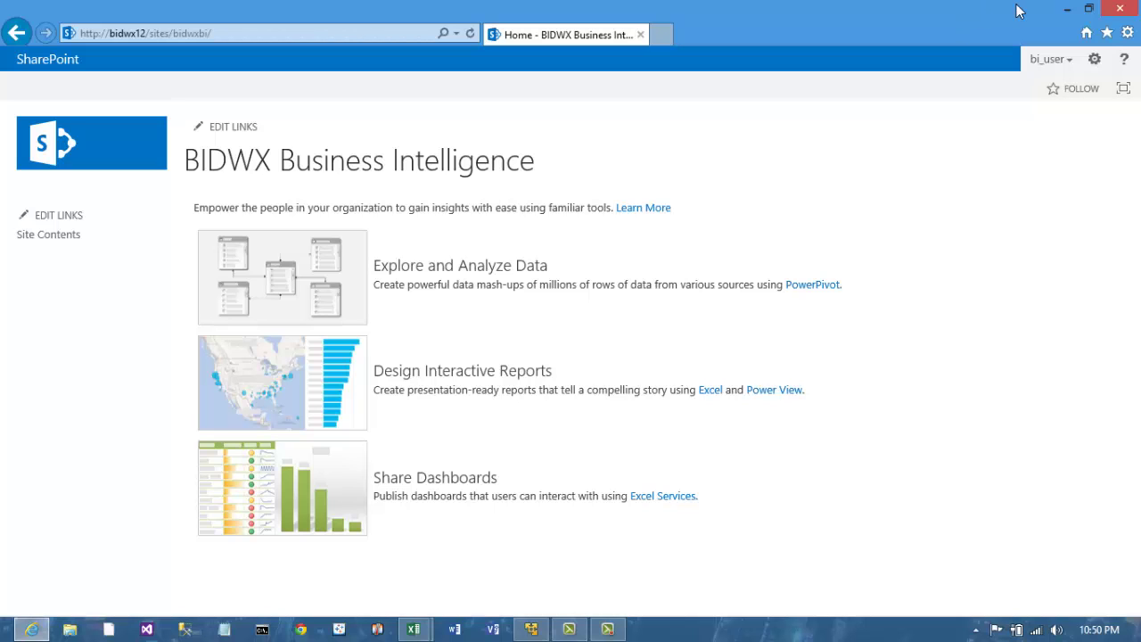
In the BIDWX Business Intelligence SharePoint site, upload Sales By Stooge.xlsx from the desktop to the Dashboards library.
left_click(1089, 9)
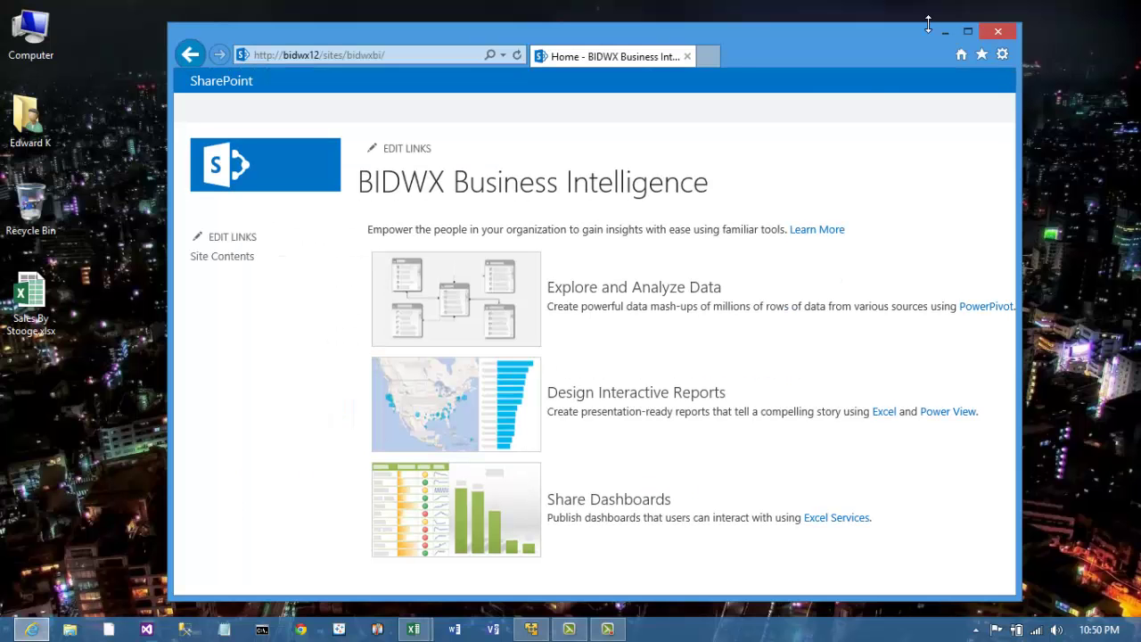
left_click(230, 260)
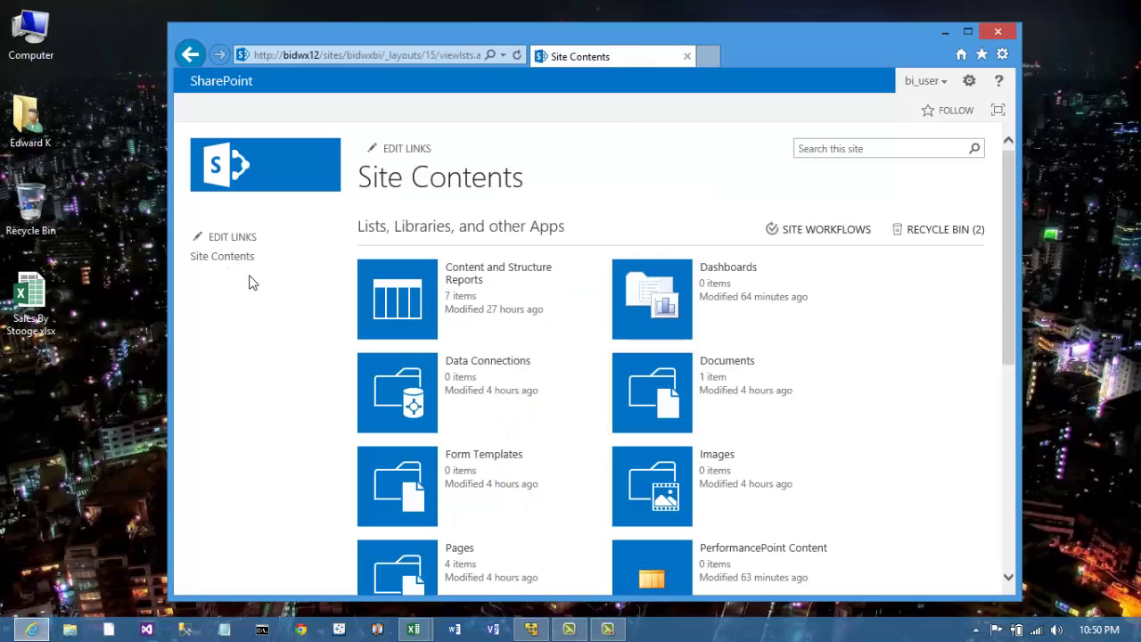
left_click(648, 301)
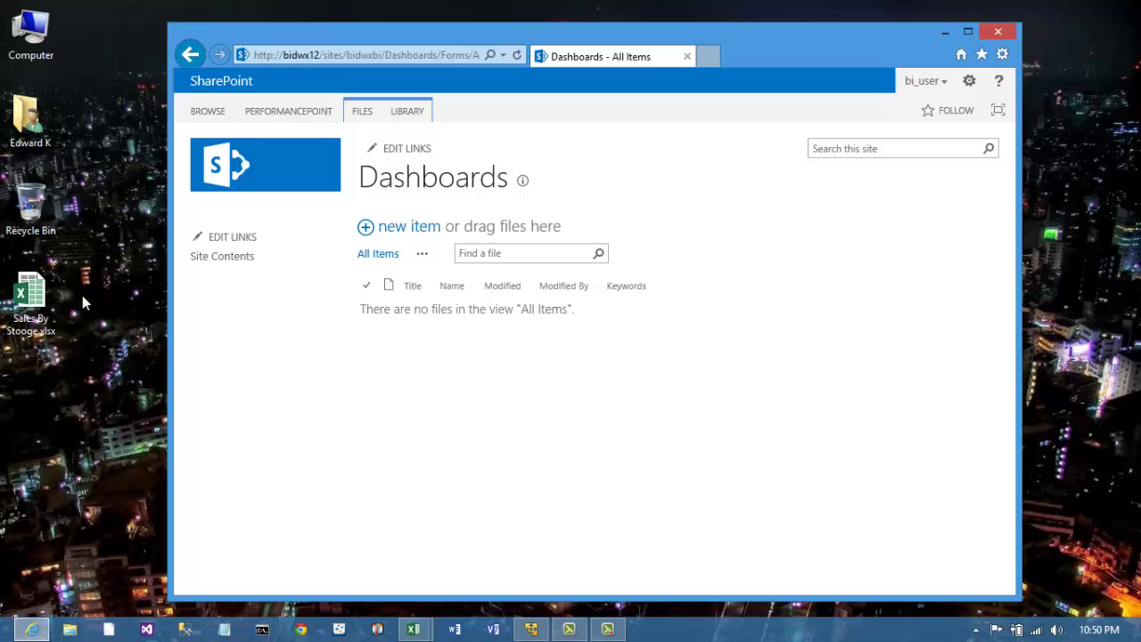
left_click_drag(29, 299, 481, 256)
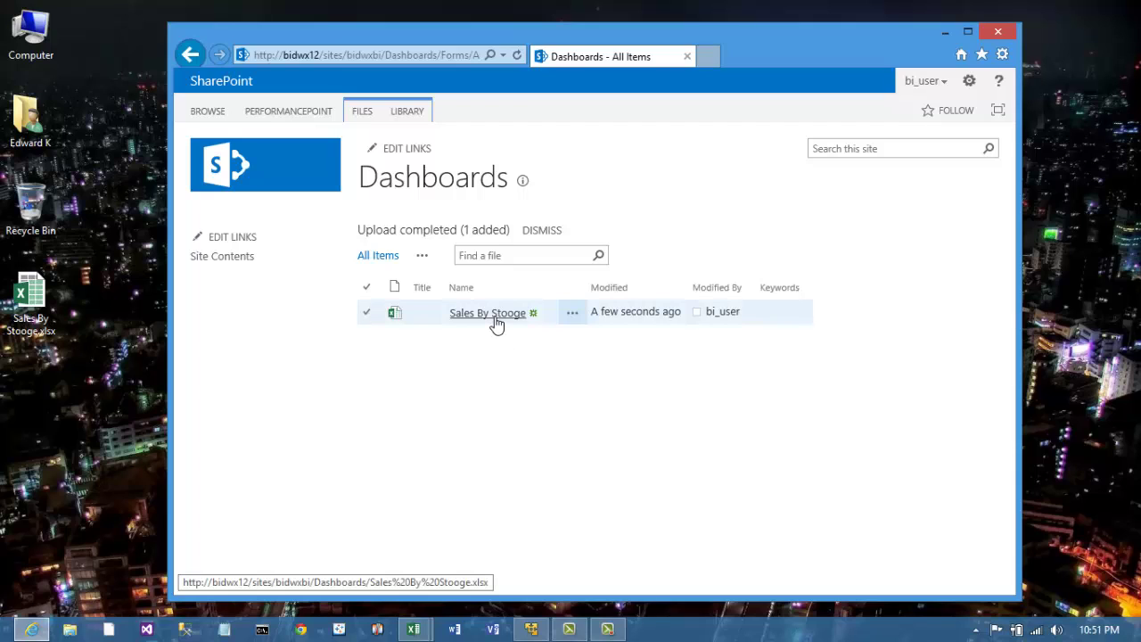
Open the uploaded Sales By Stooge workbook from the Dashboards library and maximize the browser window.
left_click(496, 319)
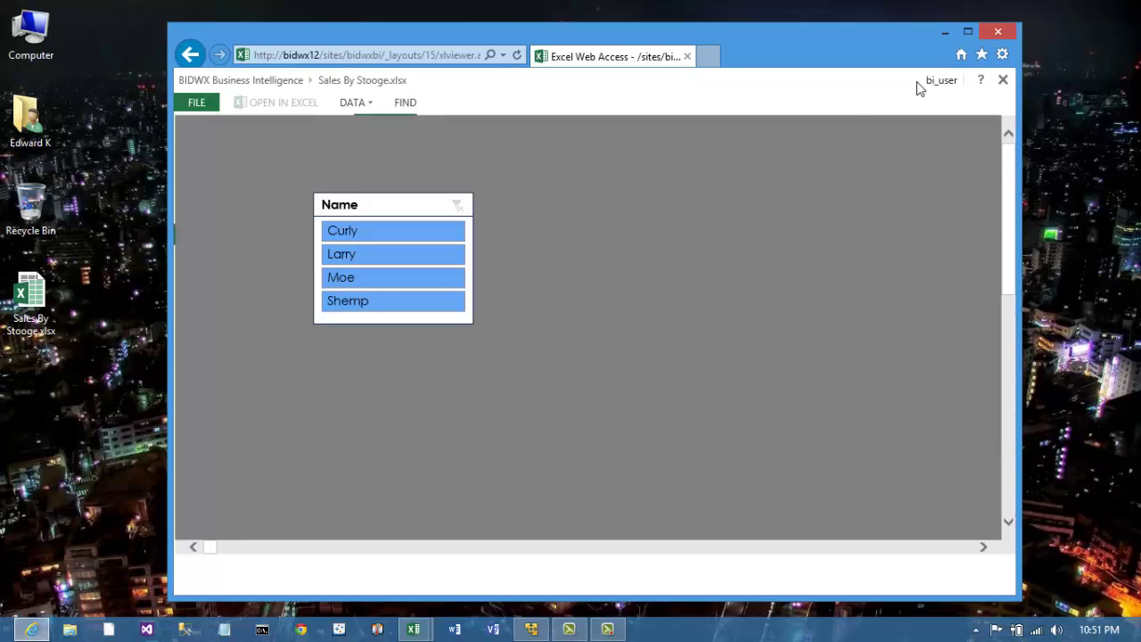
left_click(969, 33)
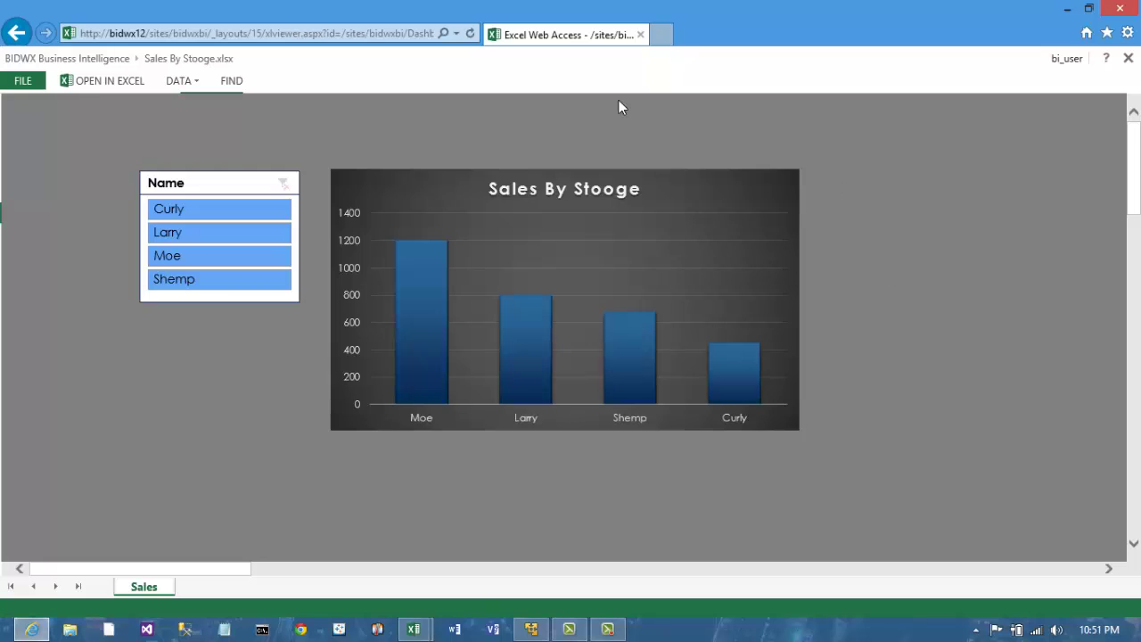
Filter the chart to Curly and Moe with the Name slicer and clear the slicer's filter.
left_click(223, 207)
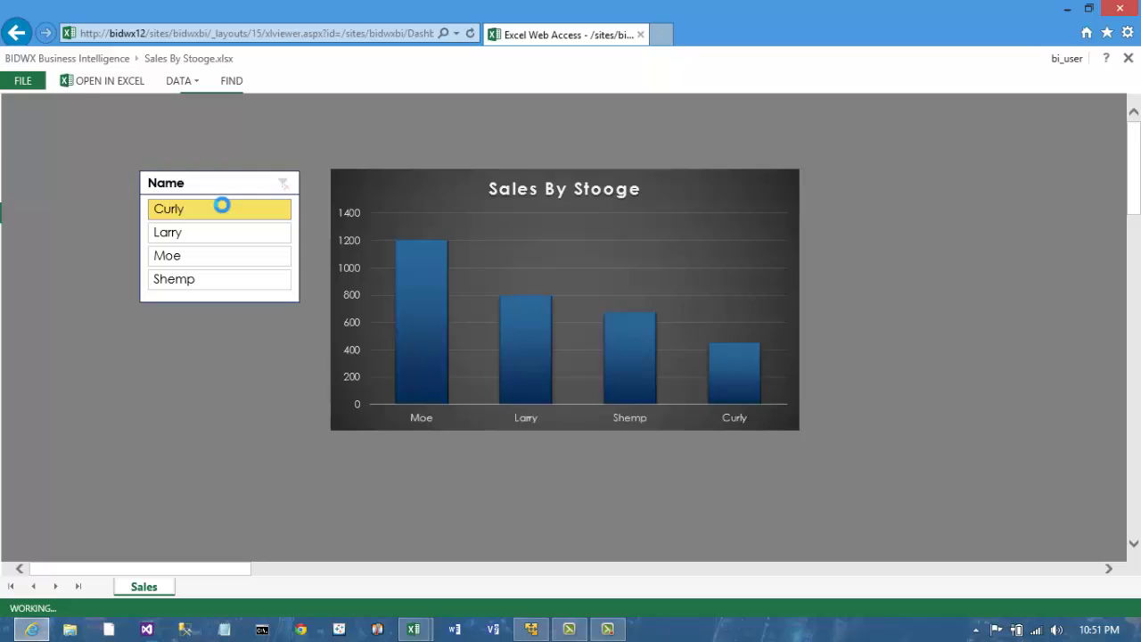
left_click(227, 261, "ctrl")
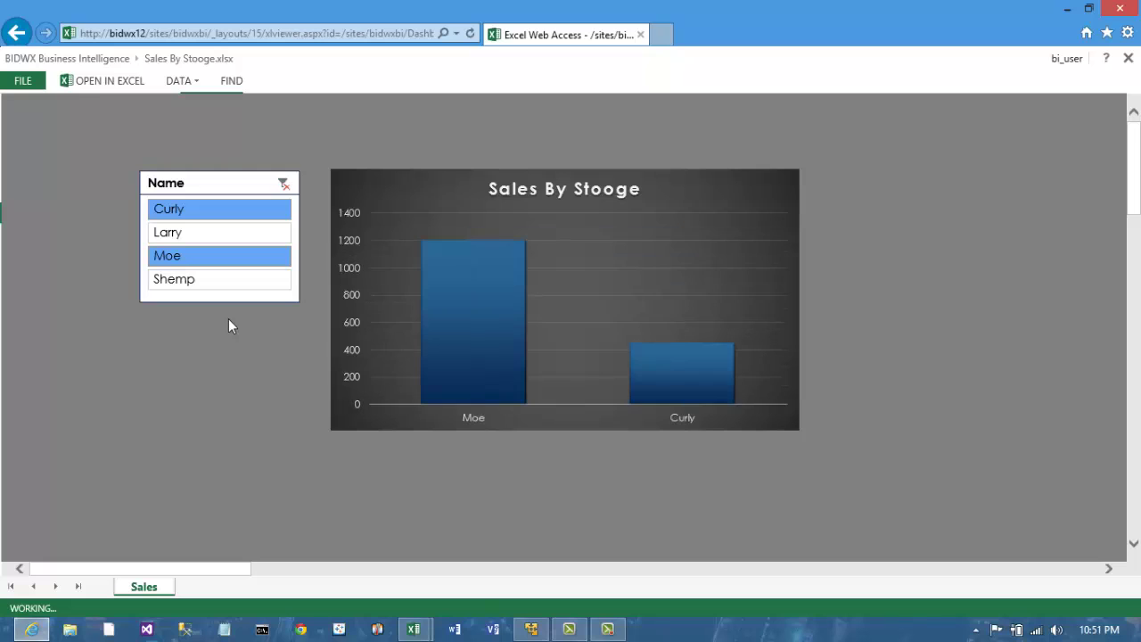
left_click(286, 184)
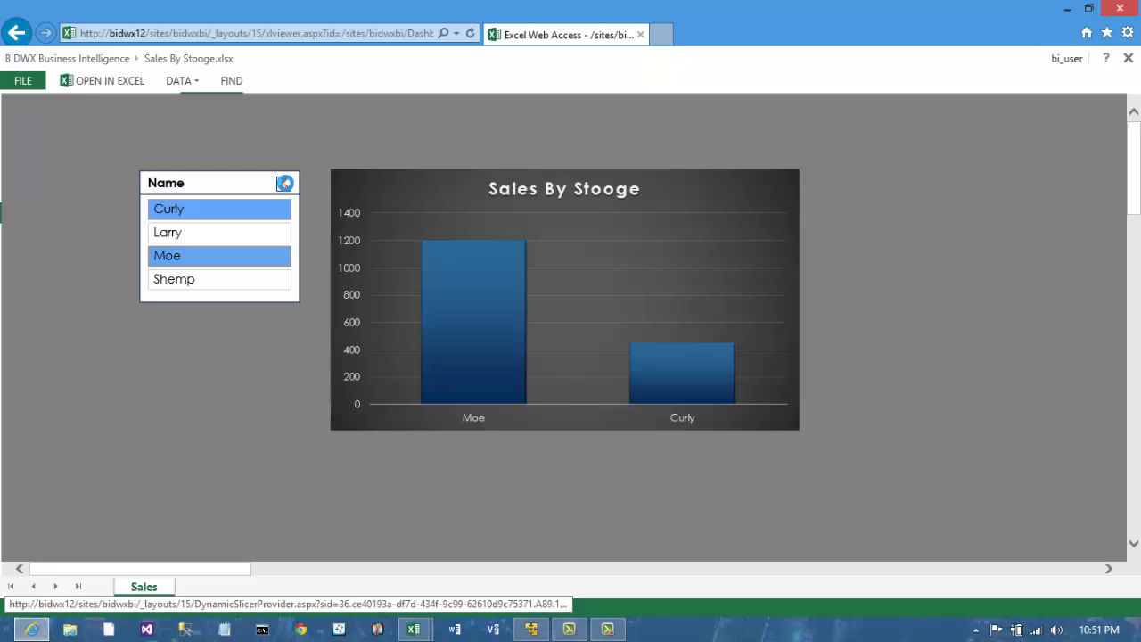